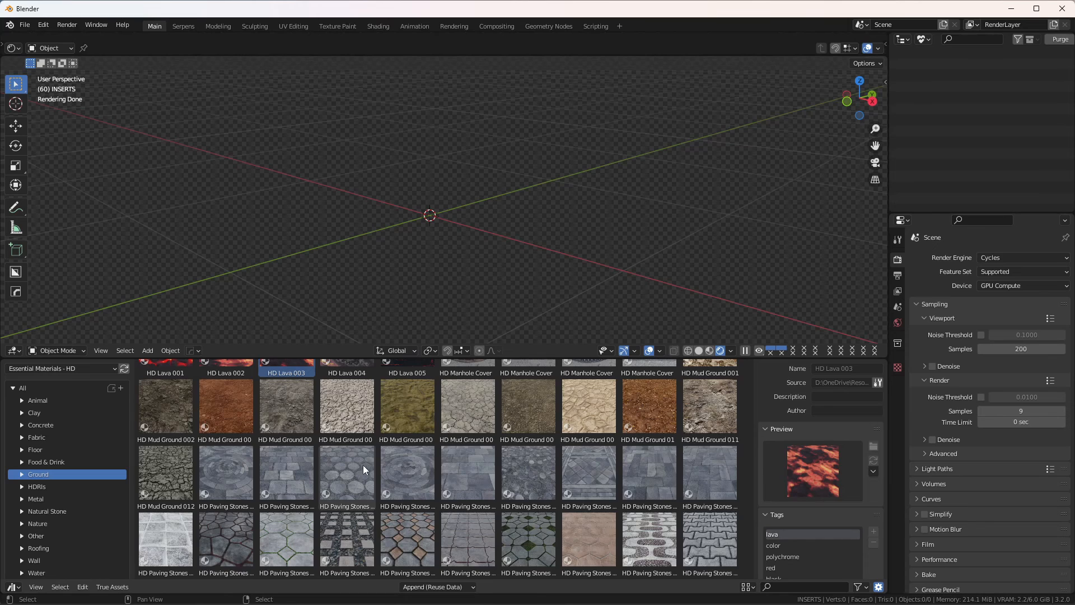
Step: Add a plane mesh at the center of the empty scene
scroll(363, 465, "up", 4)
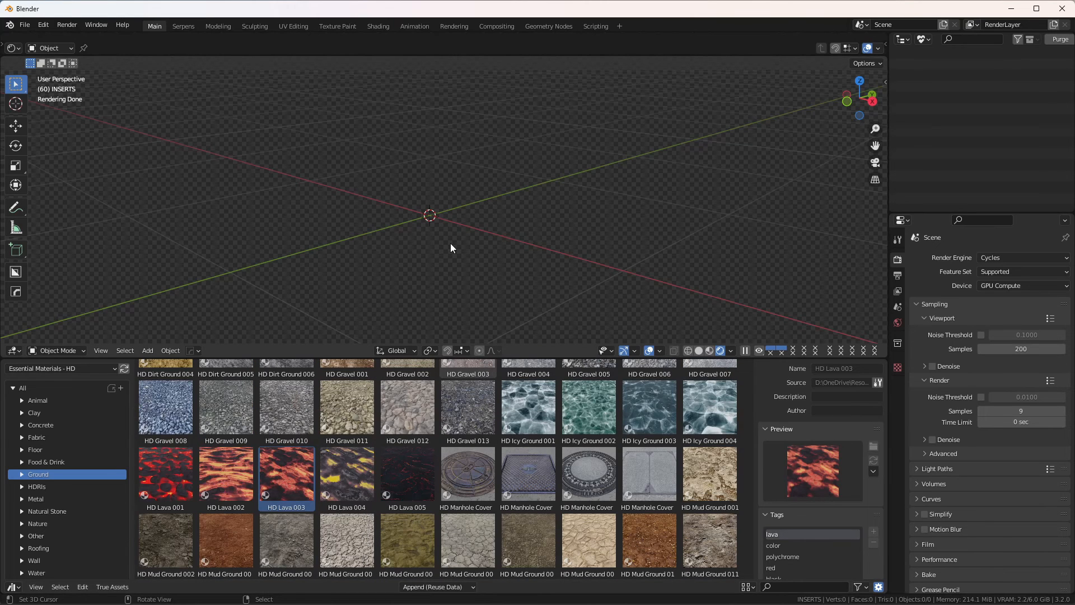
key("shift")
key("shift+a")
mouse_move(418, 245)
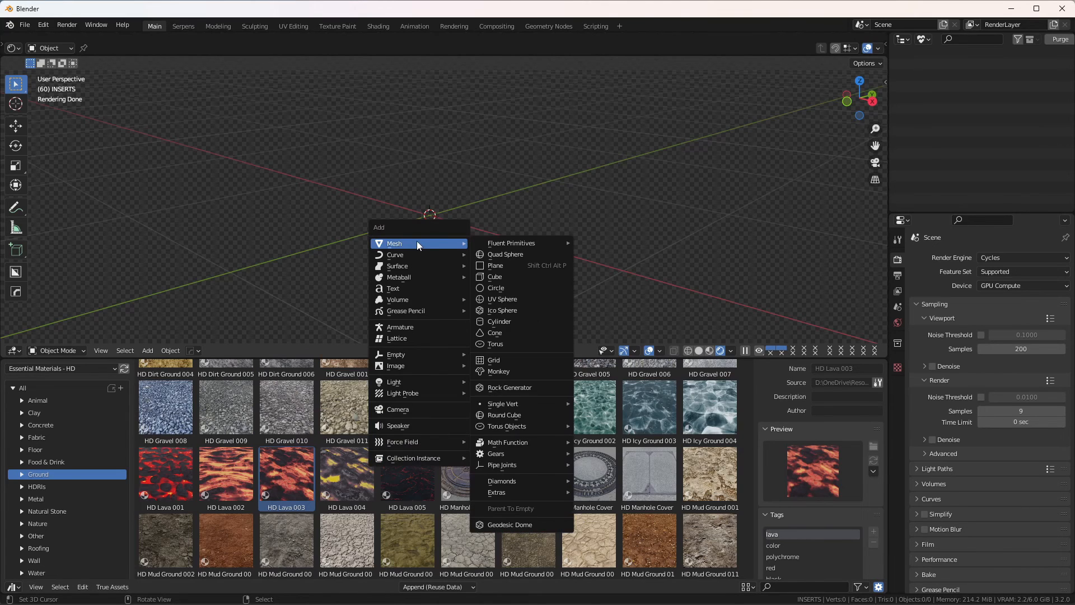
left_click(530, 265)
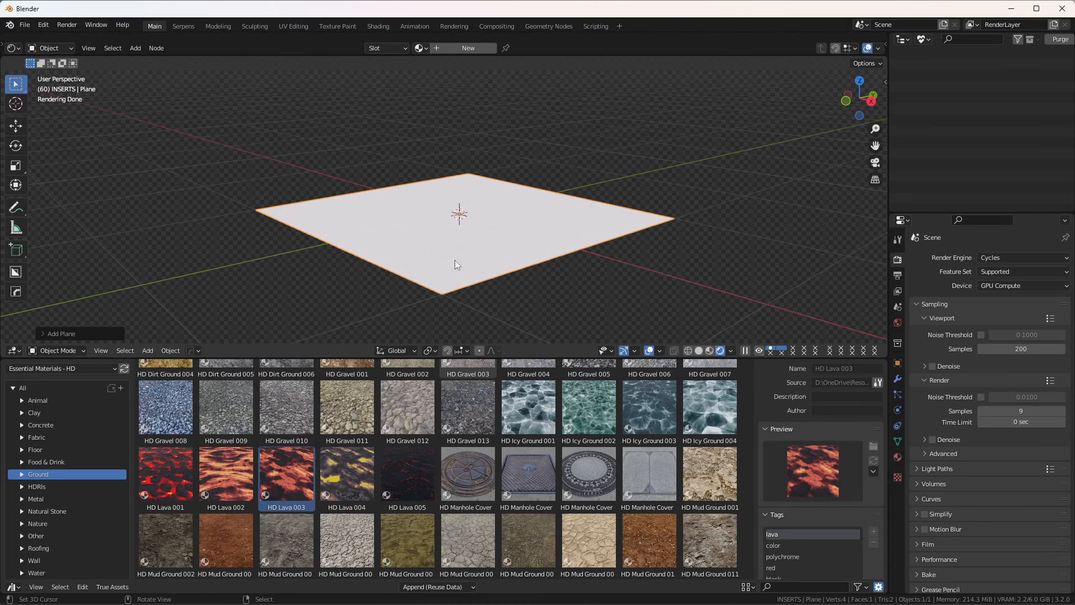
Step: Subdivide the plane's face with 10 cuts in Edit Mode and return to Object Mode
key("Tab")
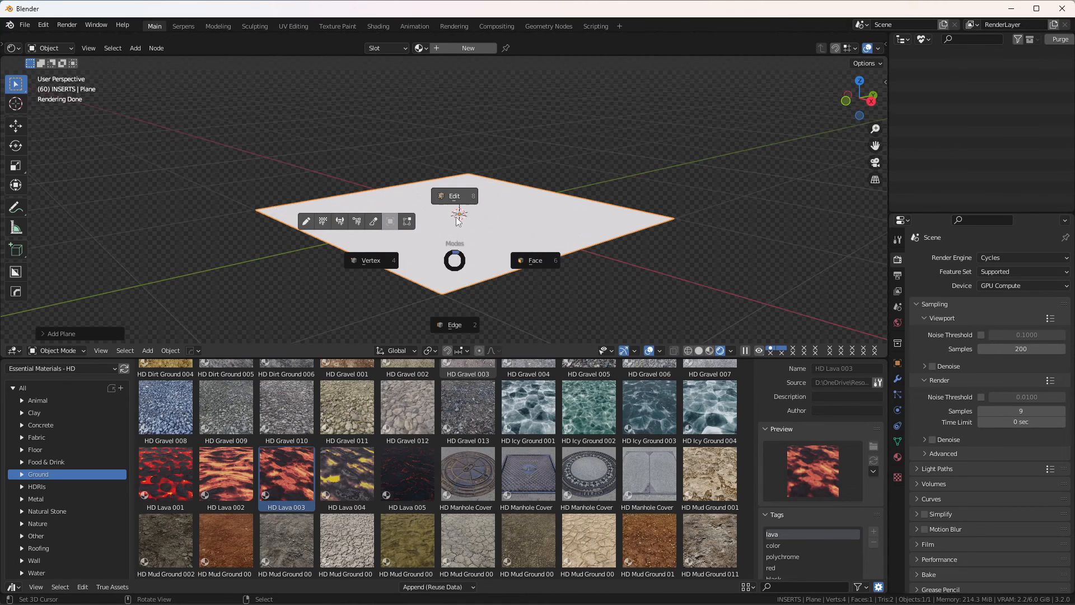
left_click(452, 195)
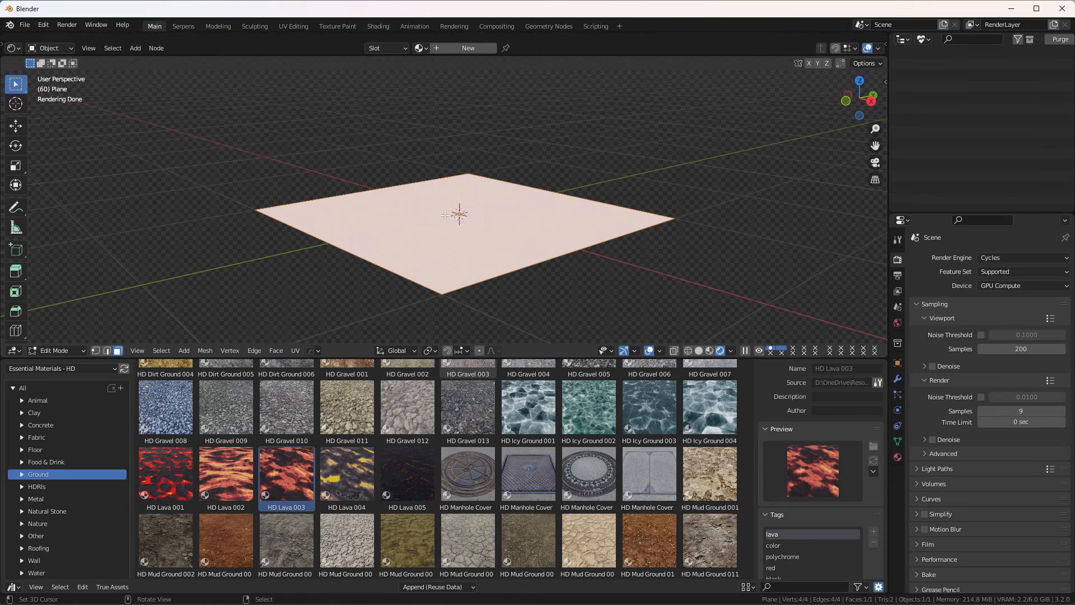
right_click(445, 215)
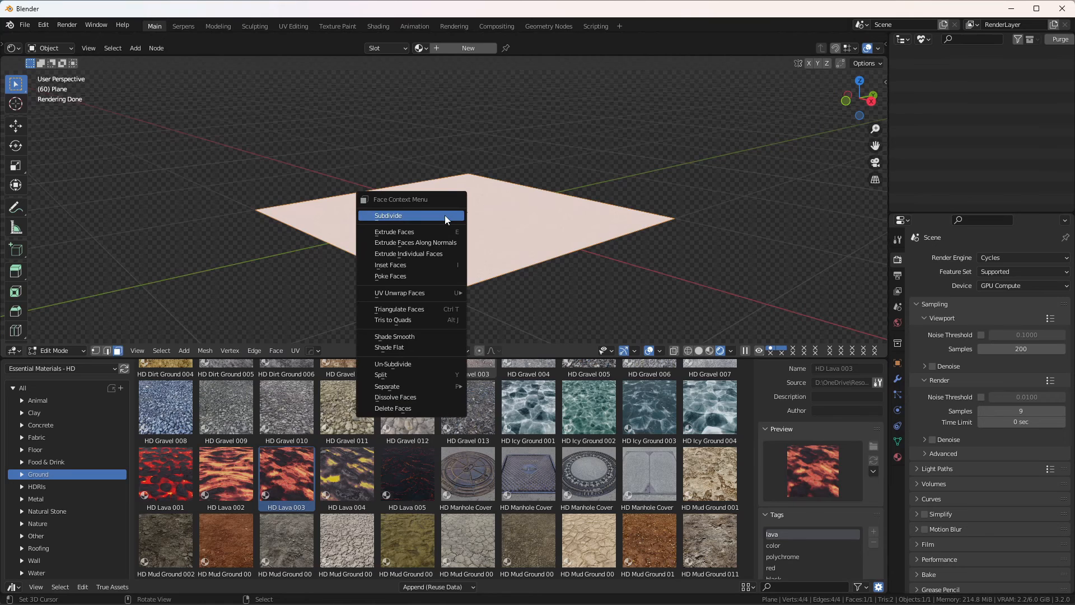
left_click(416, 216)
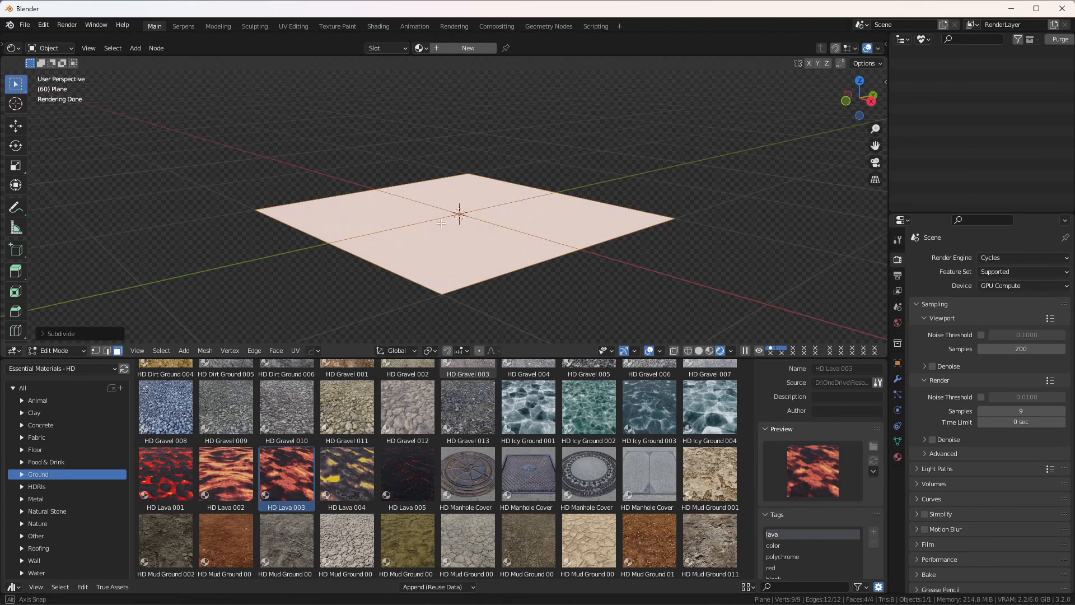
mouse_move(437, 256)
middle_mouse_down("shift")
mouse_move(436, 200)
mouse_move(461, 193)
mouse_move(433, 242)
middle_mouse_up("shift")
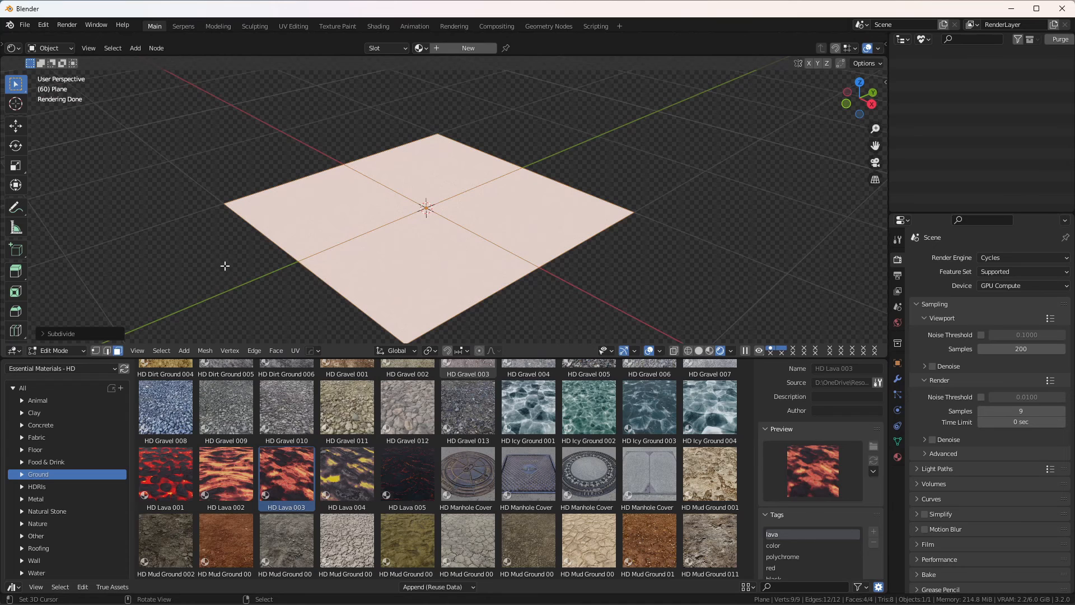
left_click(62, 333)
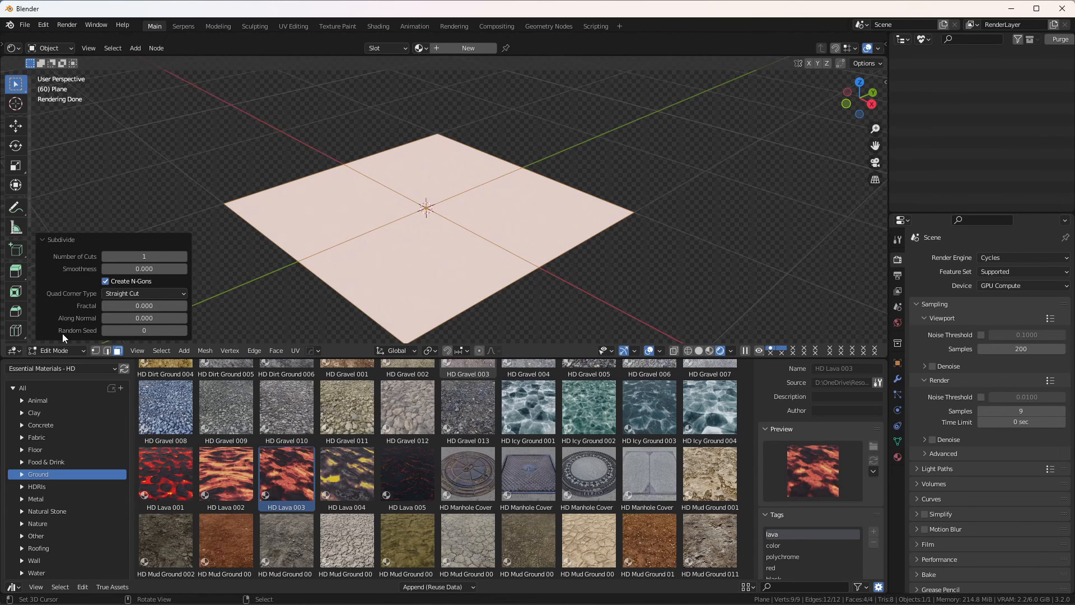
left_click(145, 258)
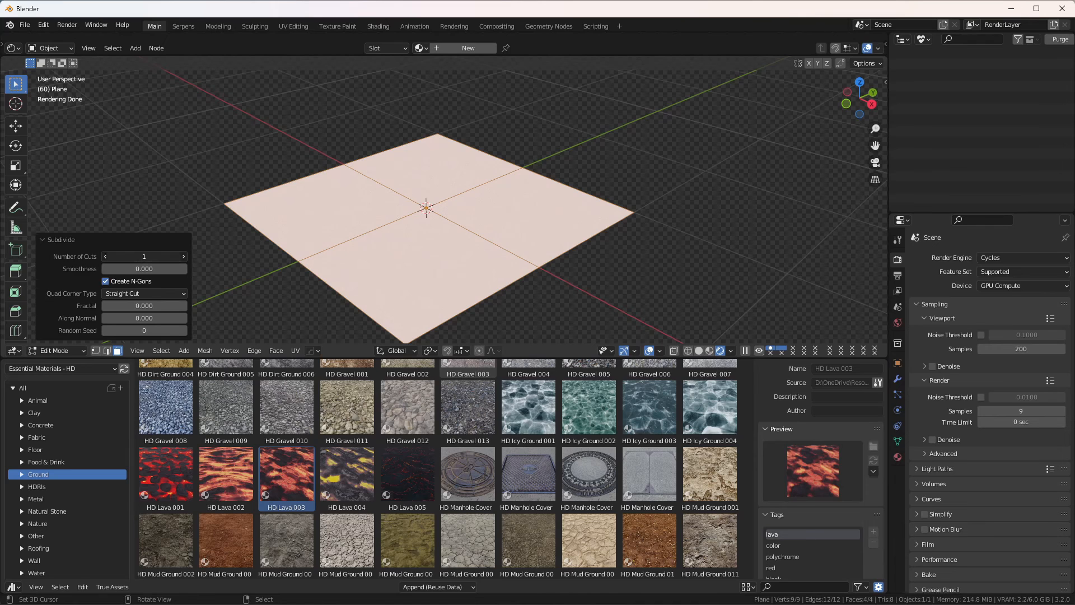
type("10")
key("Return")
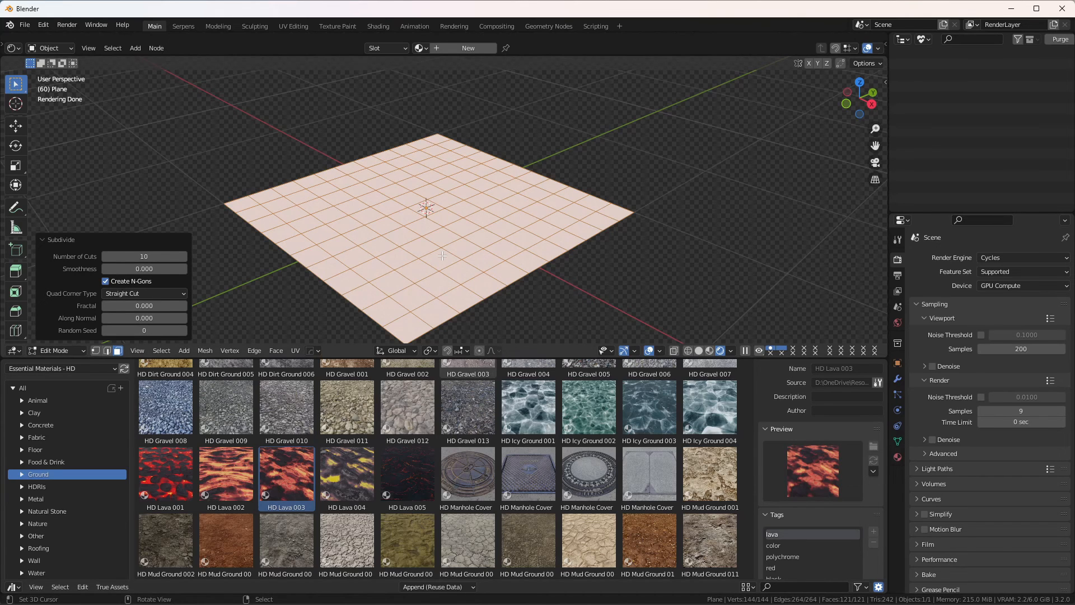
key("ctrl+Tab")
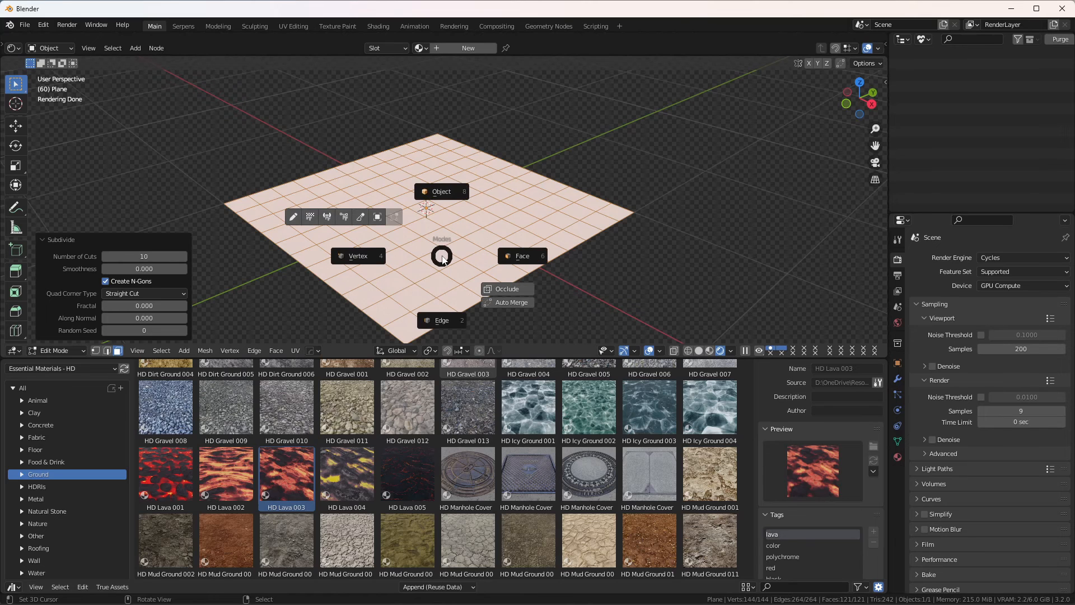
left_click(446, 191)
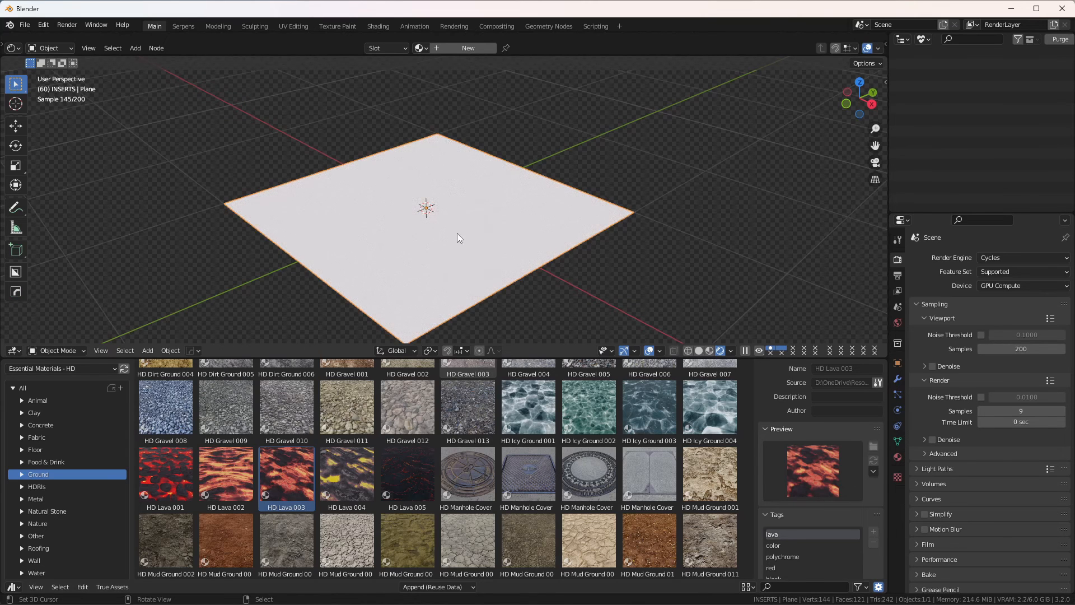
Step: Apply the HD Lava 003 material from the Ground assets to the plane and inspect its surface relief up close
middle_click_drag(456, 256, 454, 244)
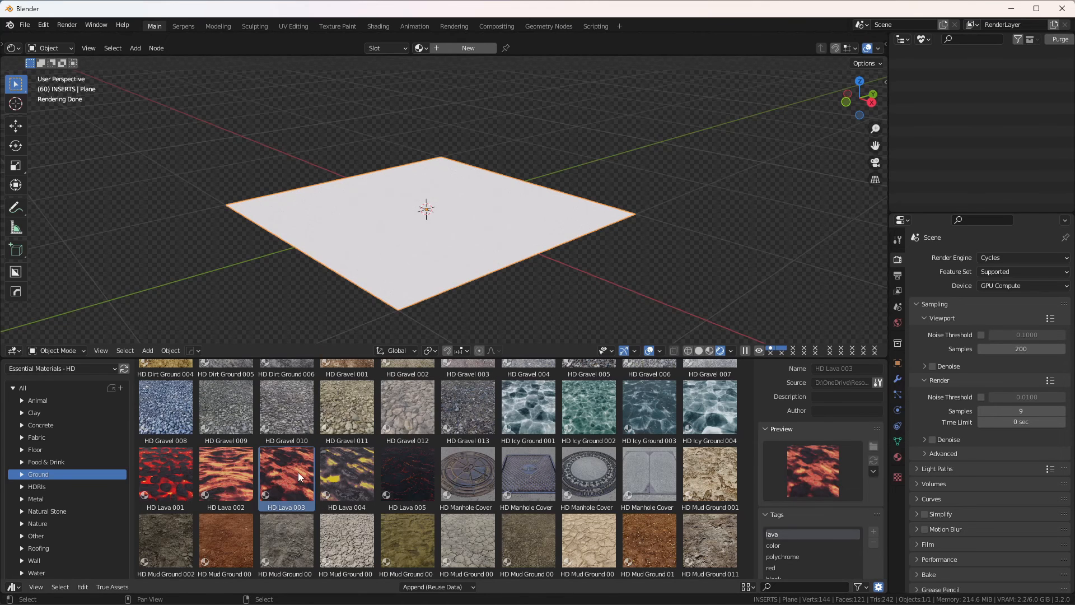
left_click_drag(294, 474, 437, 213)
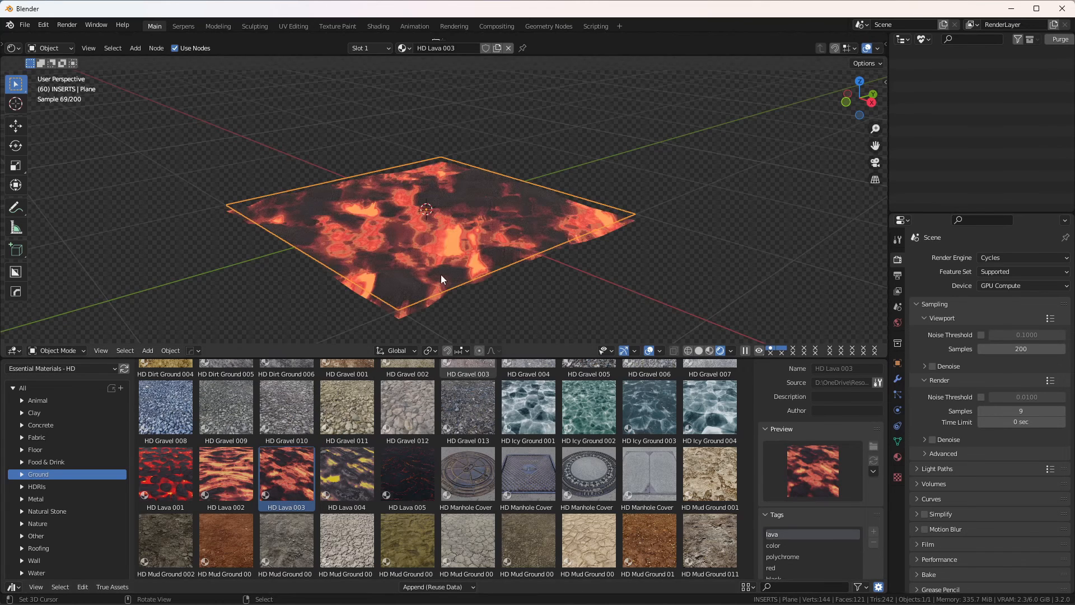
scroll(443, 275, "up", 3)
mouse_move(444, 278)
middle_mouse_down()
mouse_move(445, 250)
mouse_move(456, 251)
mouse_move(434, 270)
middle_mouse_up()
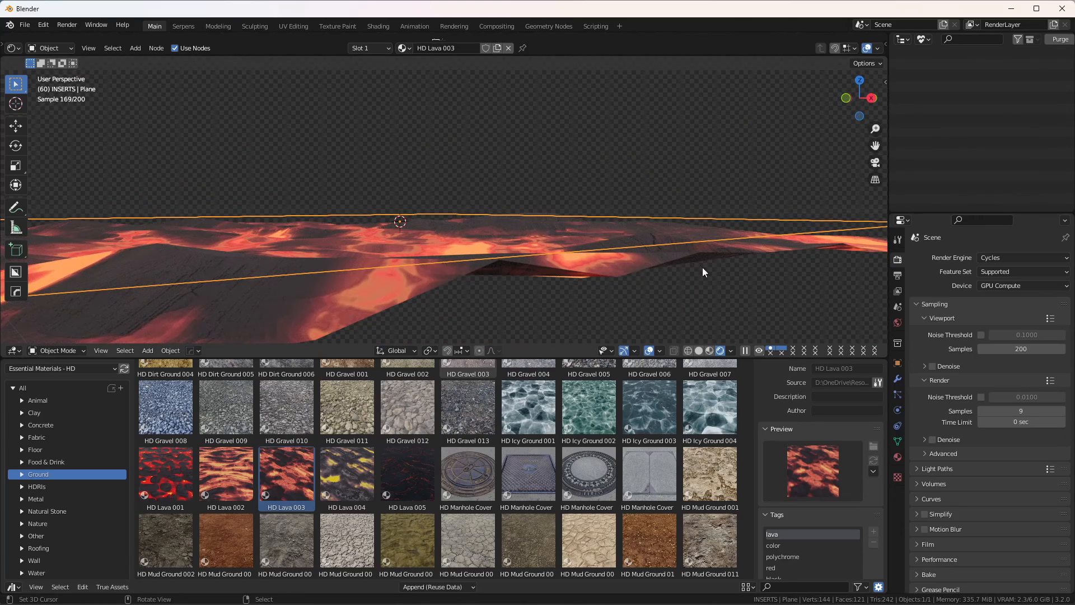
middle_click_drag(602, 264, 418, 279)
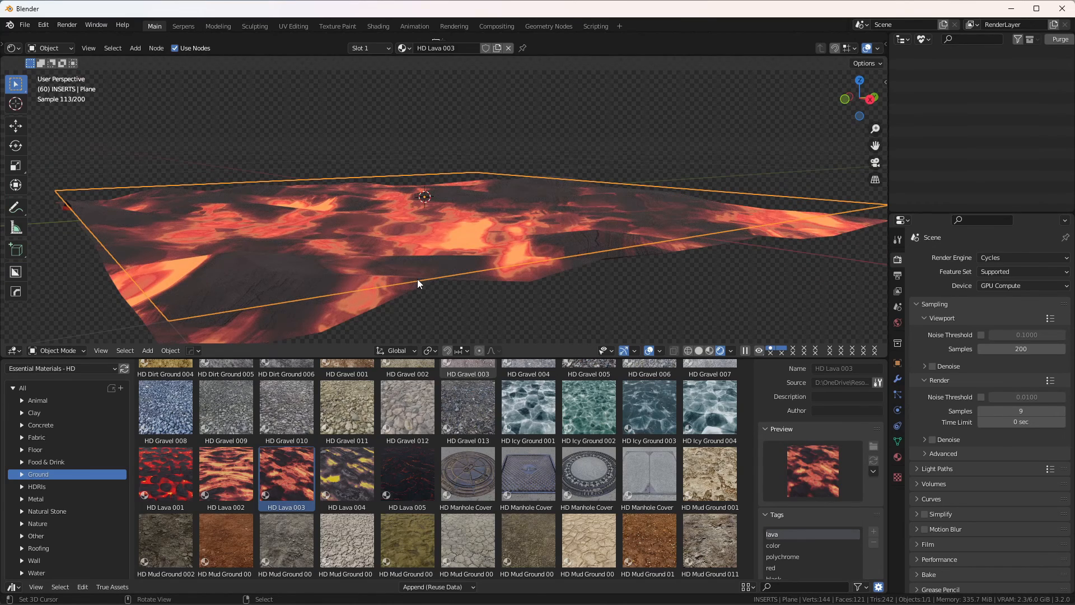
Step: Add a Subdivision Surface modifier to the lava plane
left_click(898, 381)
left_click(1038, 261)
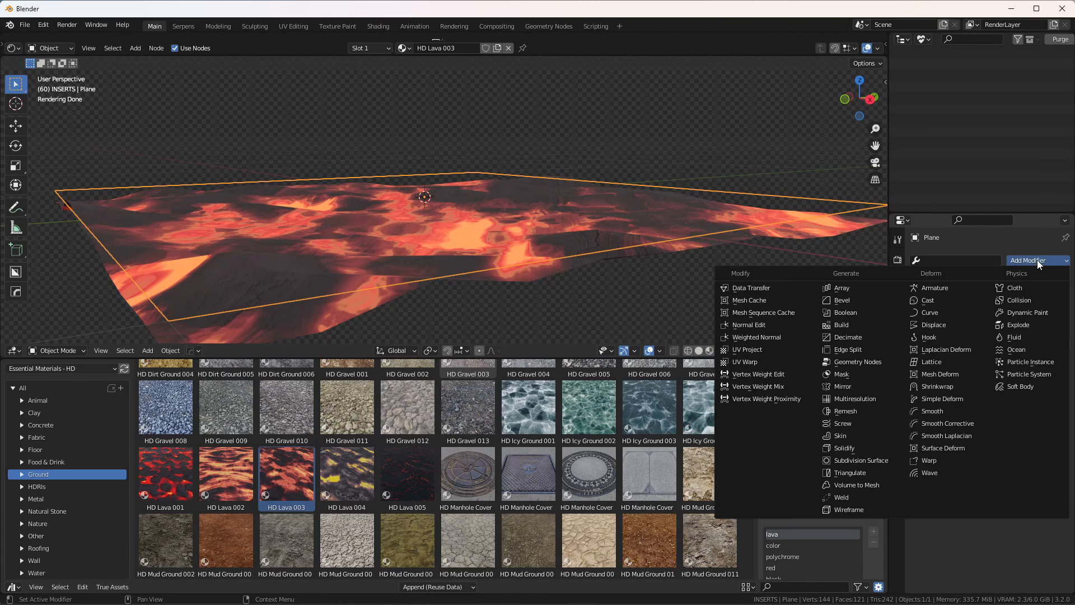
left_click(863, 460)
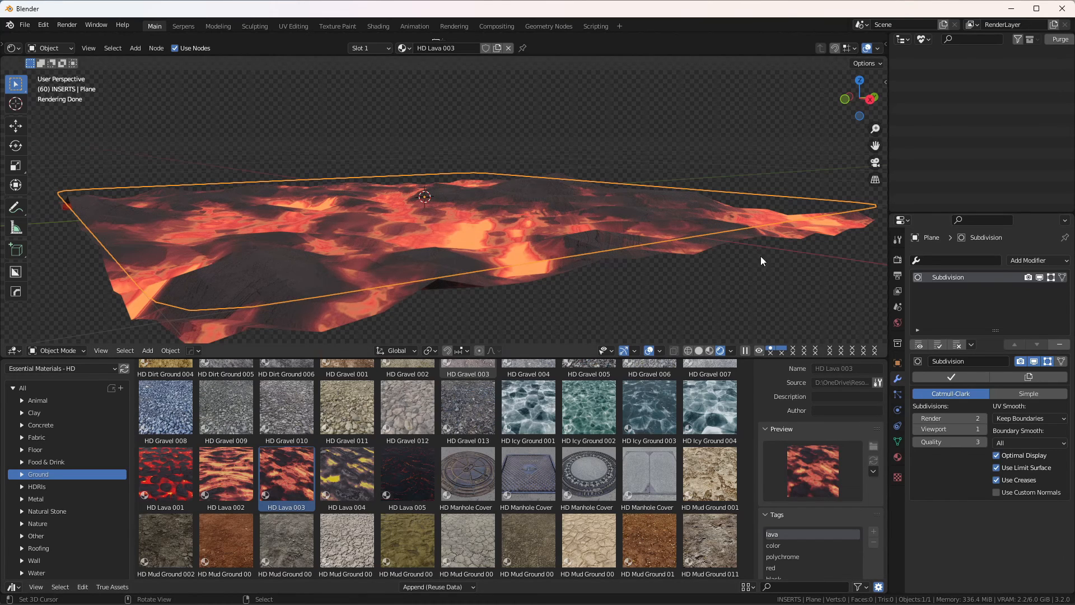
Step: Set the Subdivision modifier's render and viewport levels both to 6 and inspect the lava relief
left_click(983, 418)
left_click(983, 417)
left_click(983, 418)
left_click(984, 428)
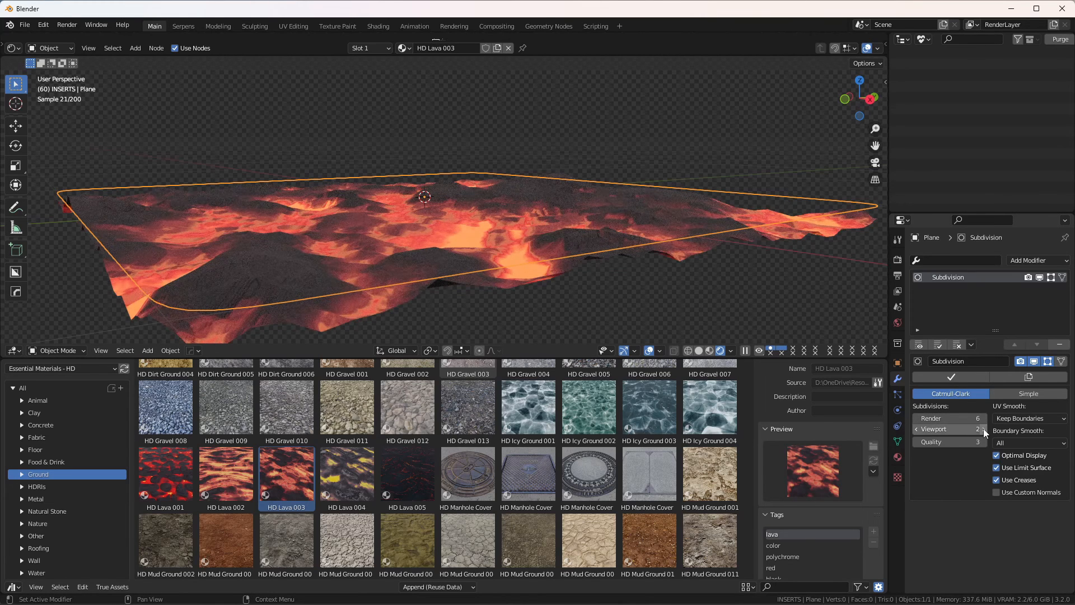
left_click(984, 428)
left_click(984, 429)
left_click(983, 429)
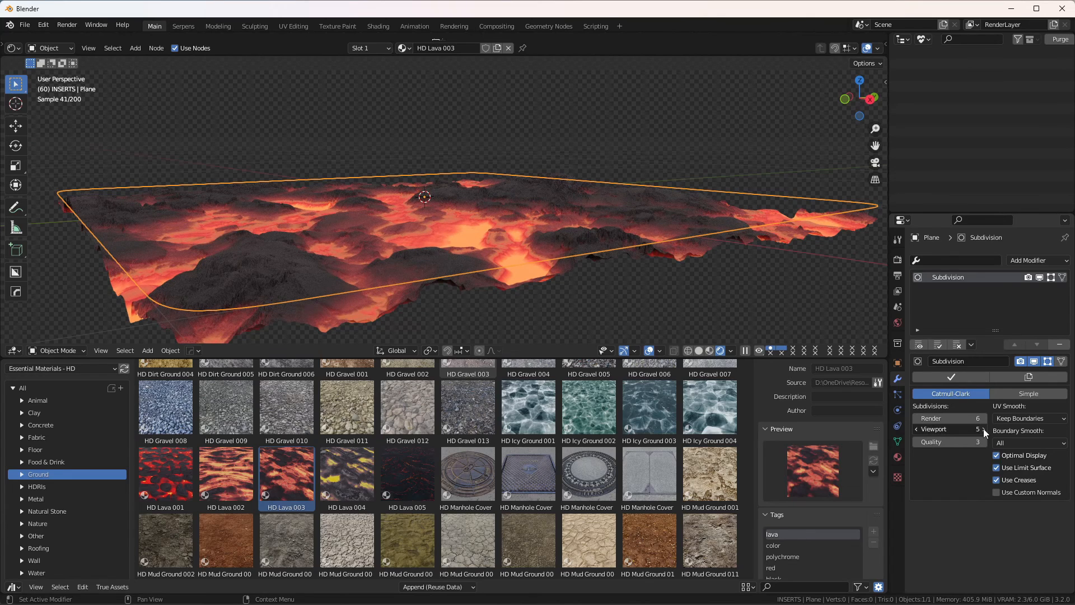
left_click(984, 429)
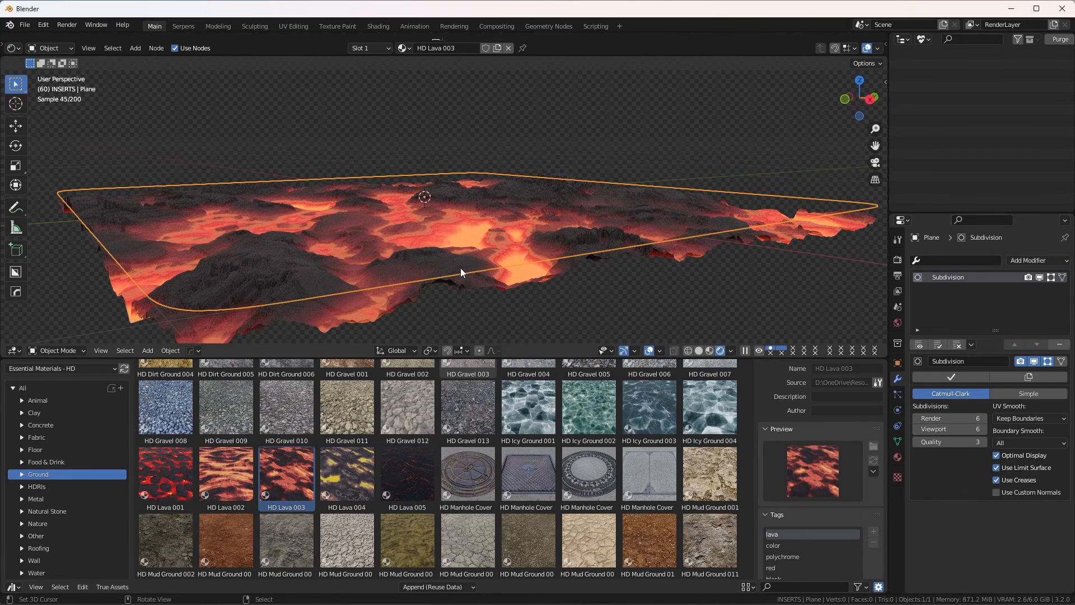
scroll(461, 268, "up", 2)
middle_click_drag(466, 271, 465, 243, "shift")
scroll(437, 259, "up", 1)
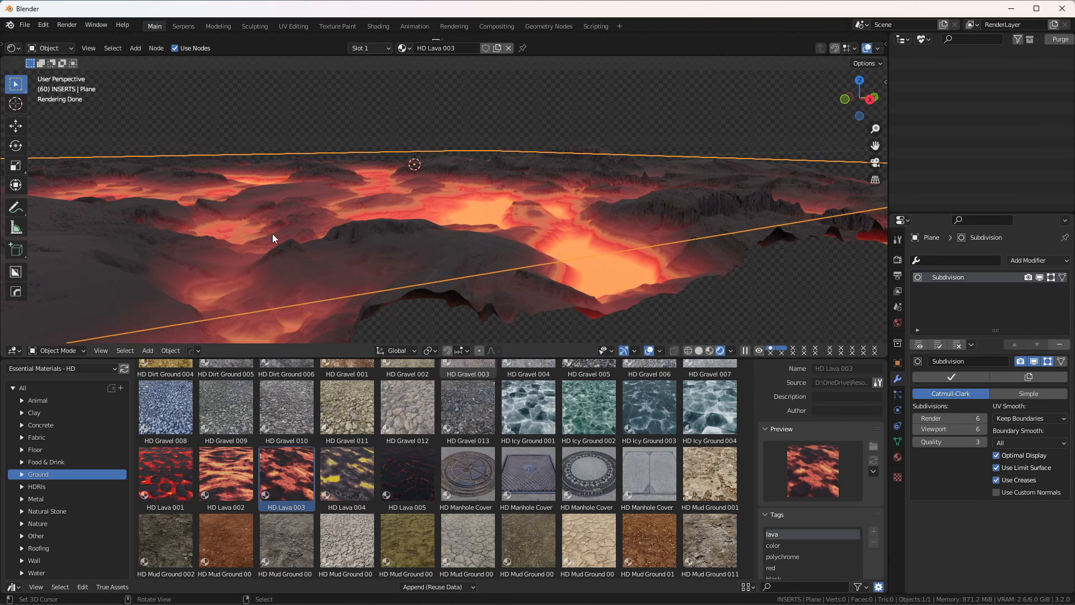
middle_click_drag(570, 236, 416, 224)
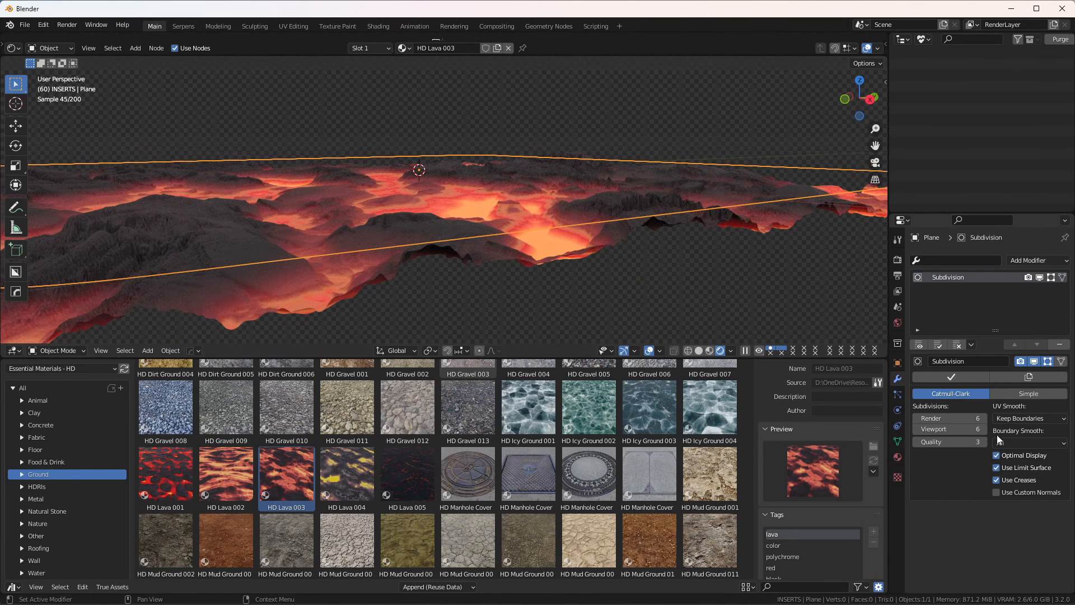
Step: Set the HD Lava 003 material's Displacement to 0.01 and check the flatter surface from several angles
left_click(898, 461)
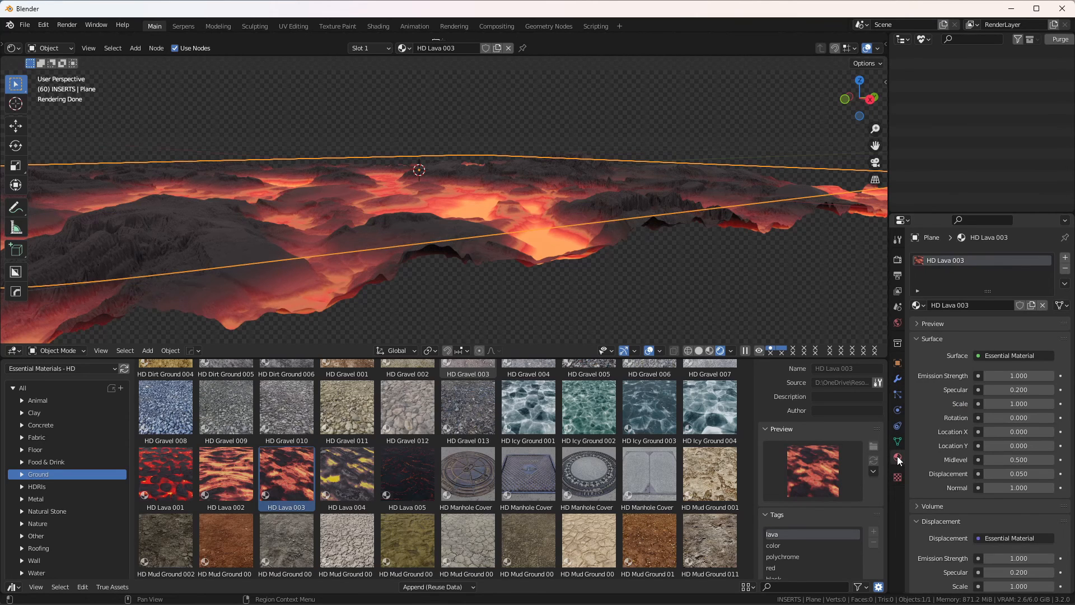
left_click(1022, 473)
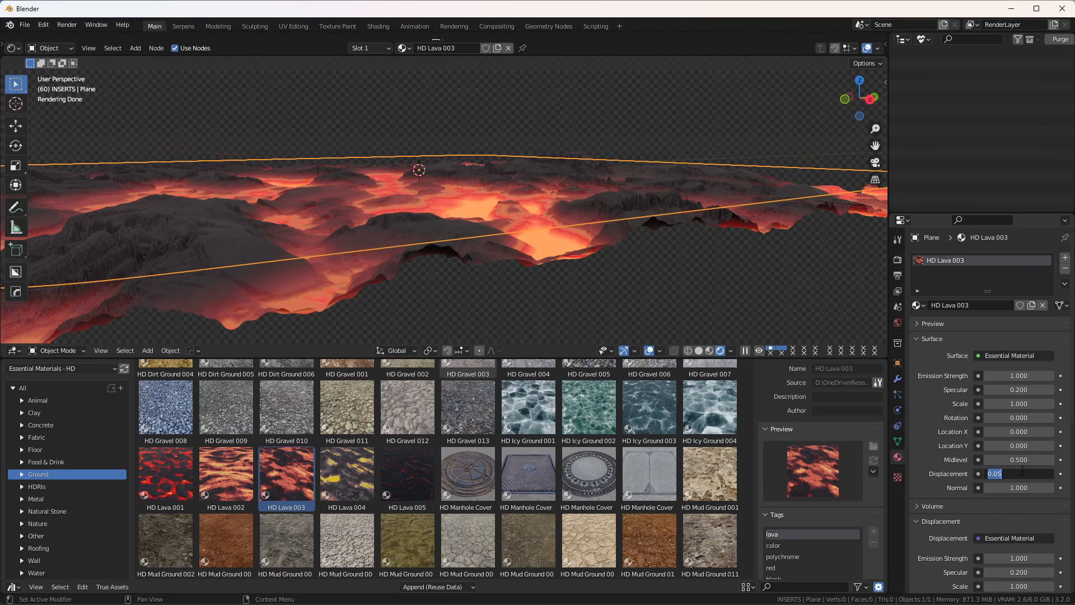
type(".01")
key("Return")
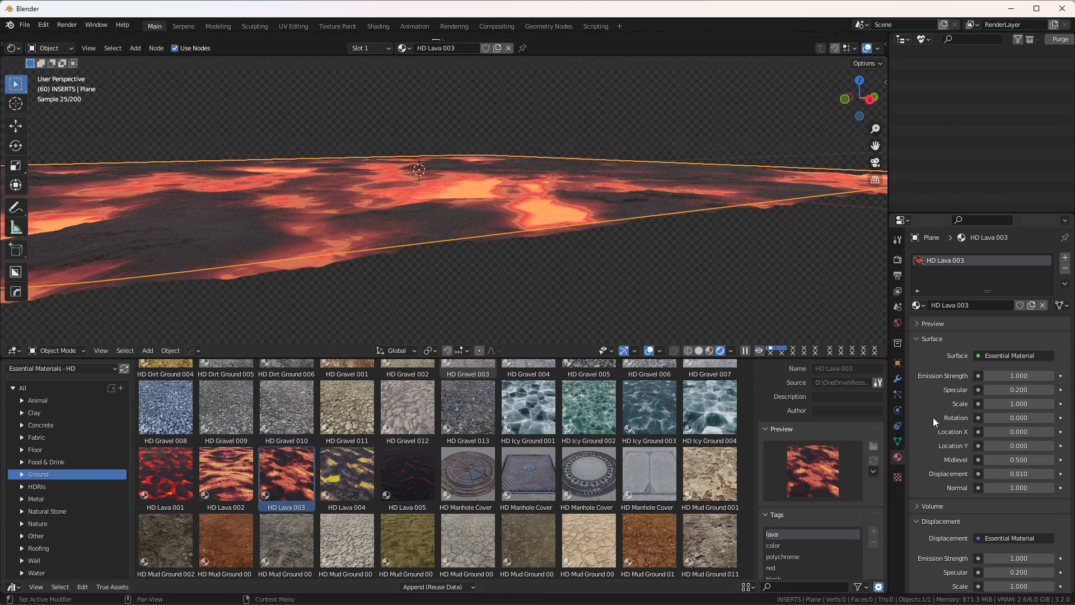
middle_click_drag(292, 249, 345, 224, "shift")
scroll(359, 202, "down", 2)
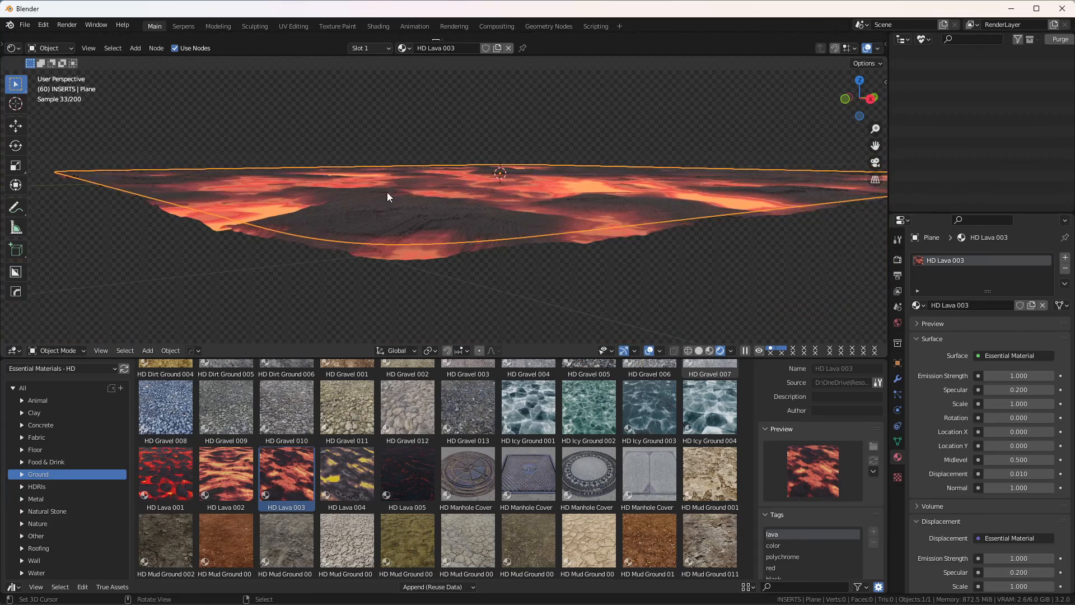
middle_click_drag(400, 180, 240, 224)
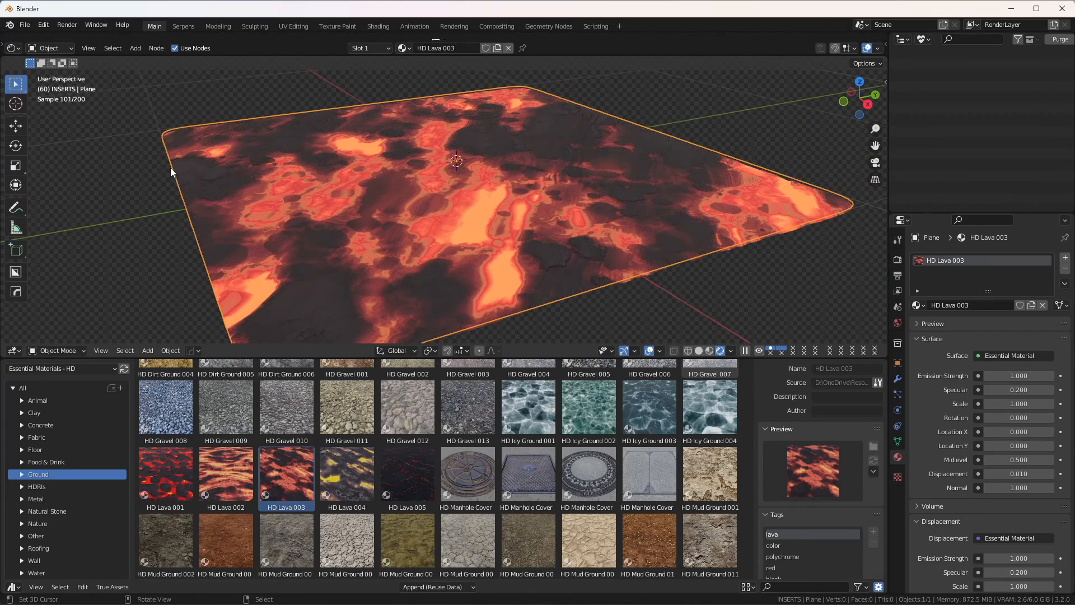
scroll(170, 167, "down", 1)
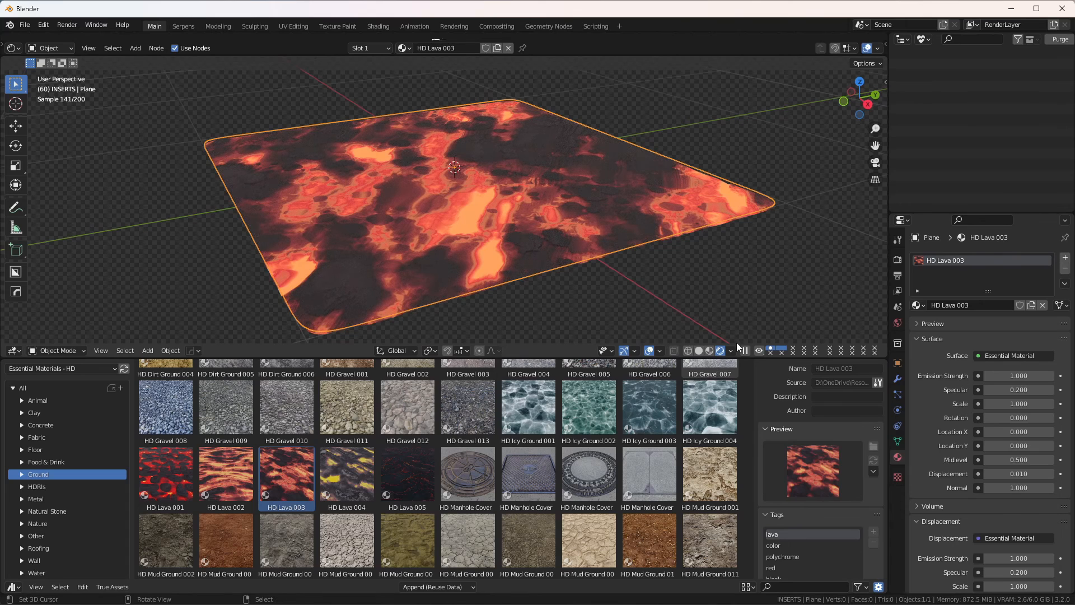
Step: Switch the plane's Subdivision modifier from Catmull-Clark to Simple and check the plane's corners
left_click(897, 378)
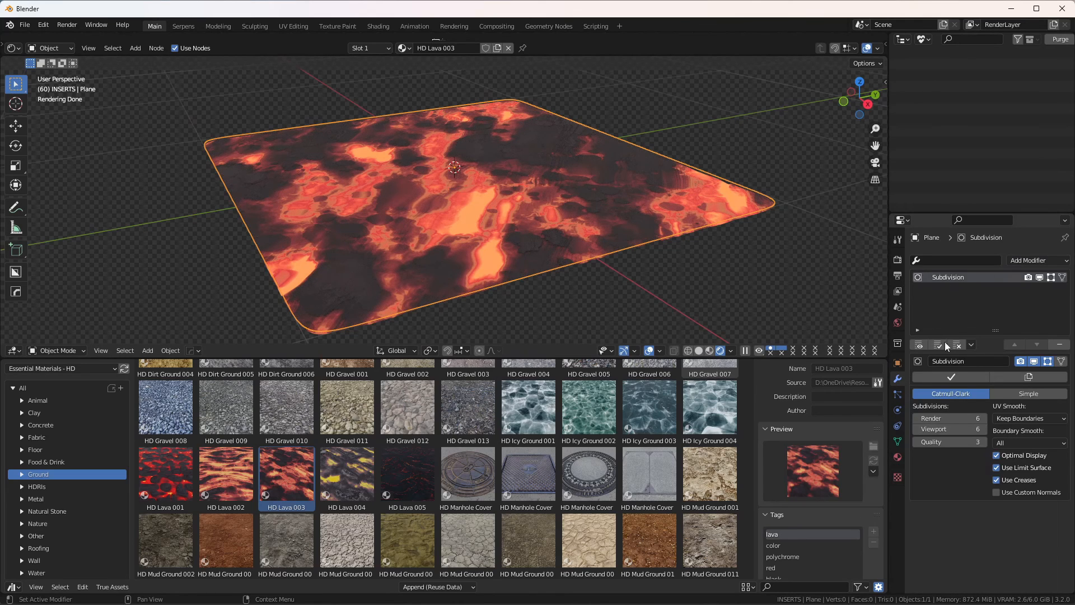
left_click(1014, 394)
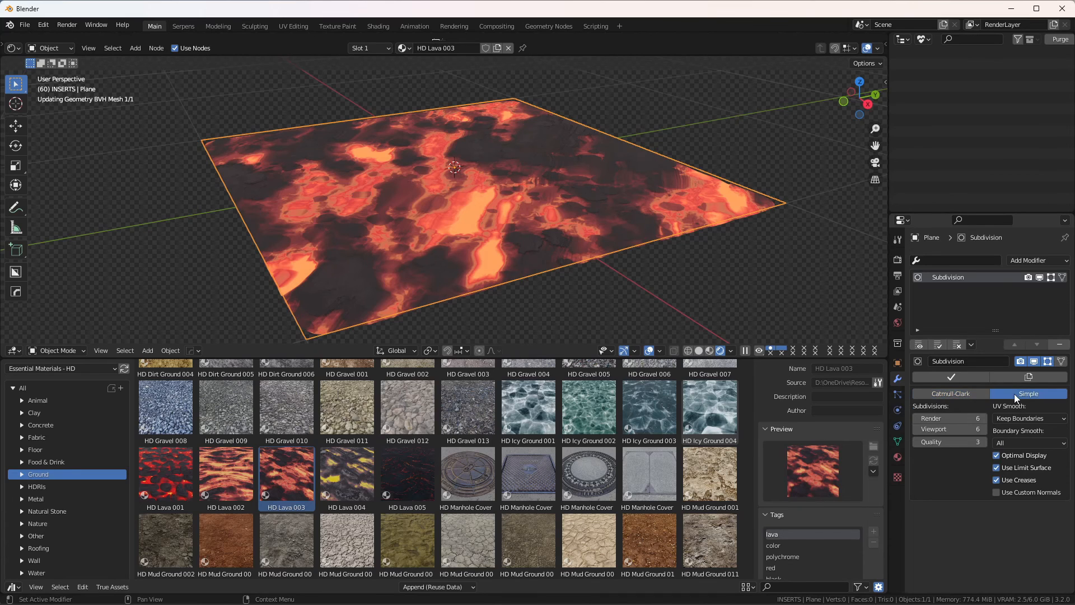
middle_click_drag(417, 284, 463, 228, "shift")
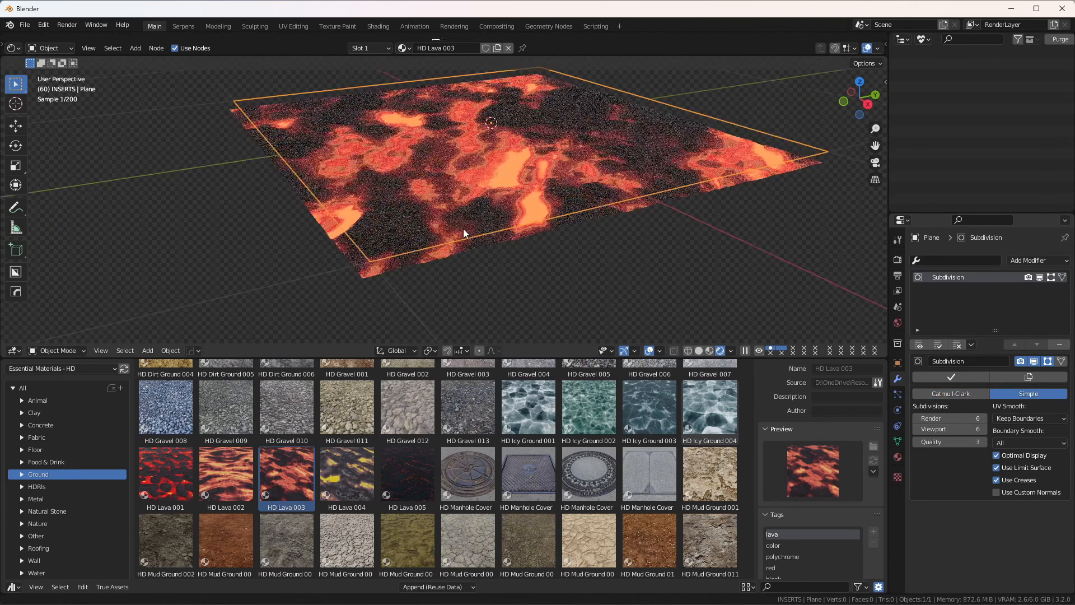
scroll(368, 272, "up", 4)
middle_click_drag(368, 275, 391, 247, "shift")
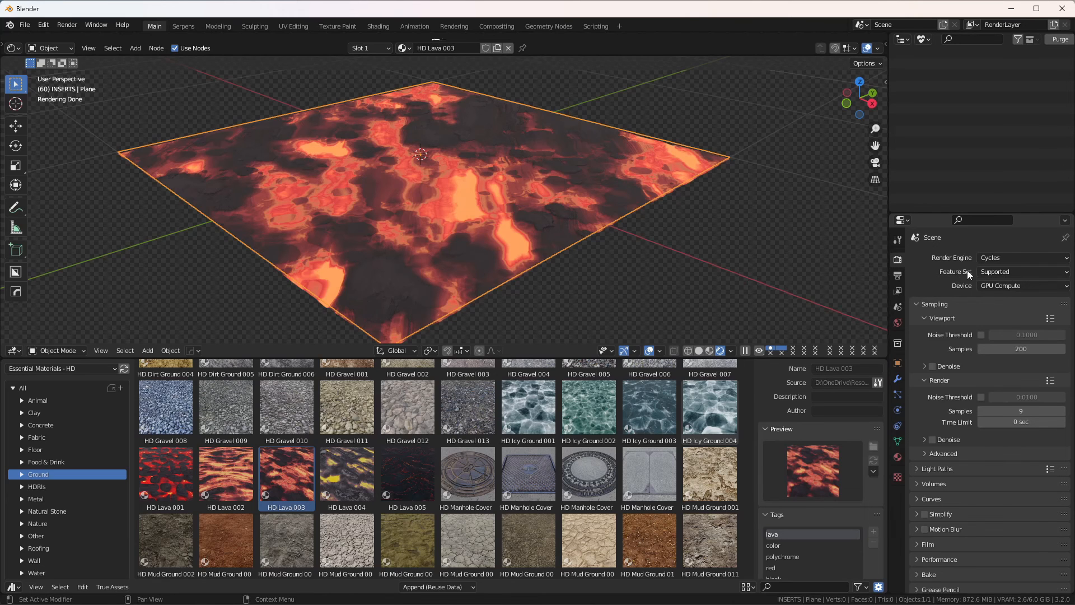
Step: Set the Cycles feature set to Experimental and view the lava plane from a low angle
left_click(1012, 275)
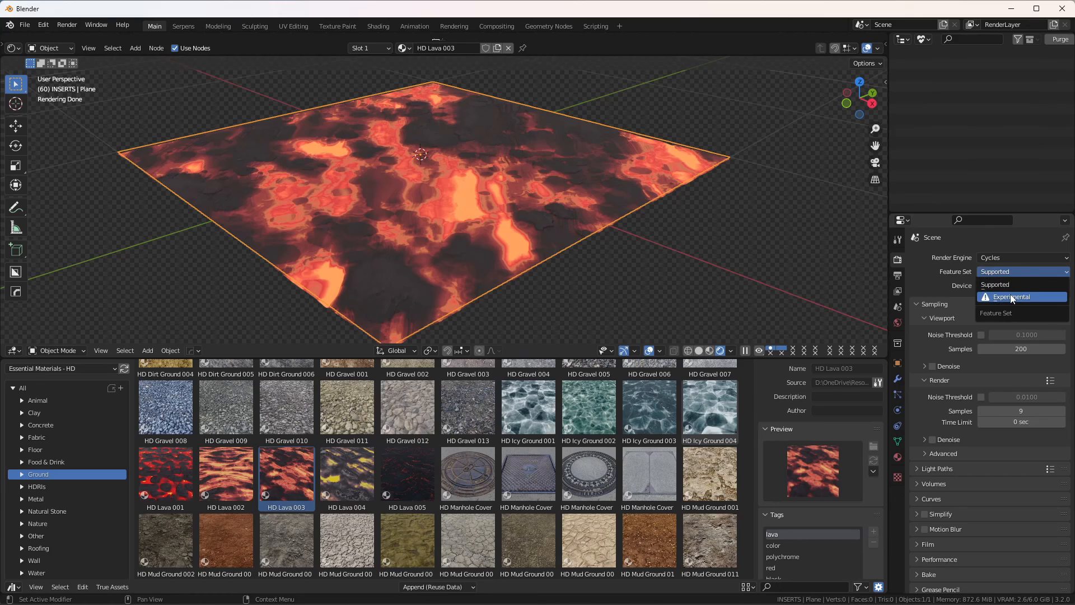
left_click(1012, 298)
scroll(469, 275, "up", 2)
middle_click_drag(468, 275, 554, 279)
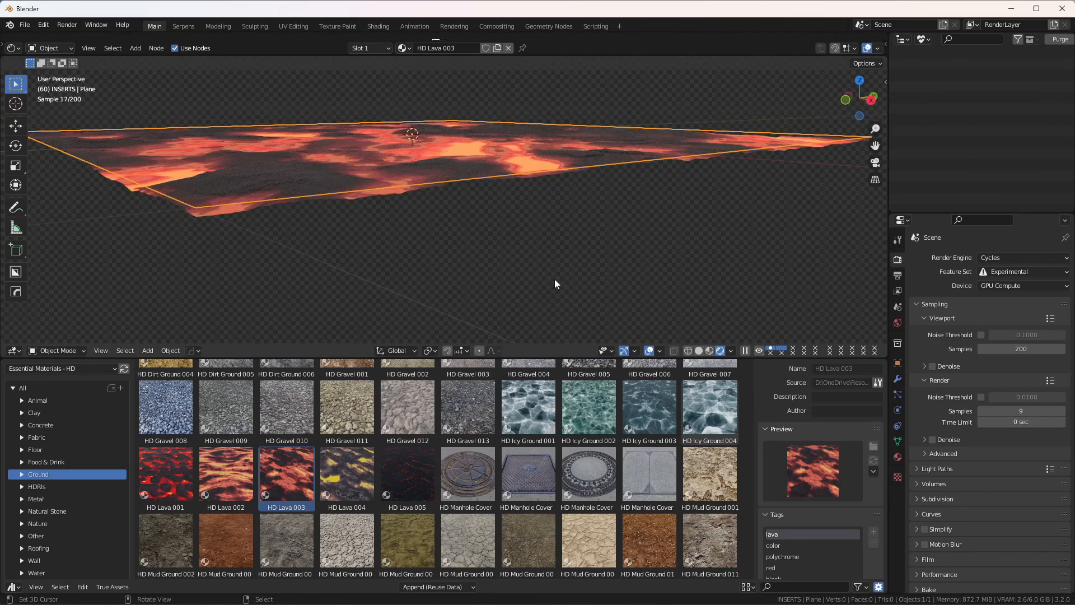
Step: Inspect the lava relief's edge up close and enable Adaptive subdivision in the plane's Subdivision modifier
left_click(898, 379)
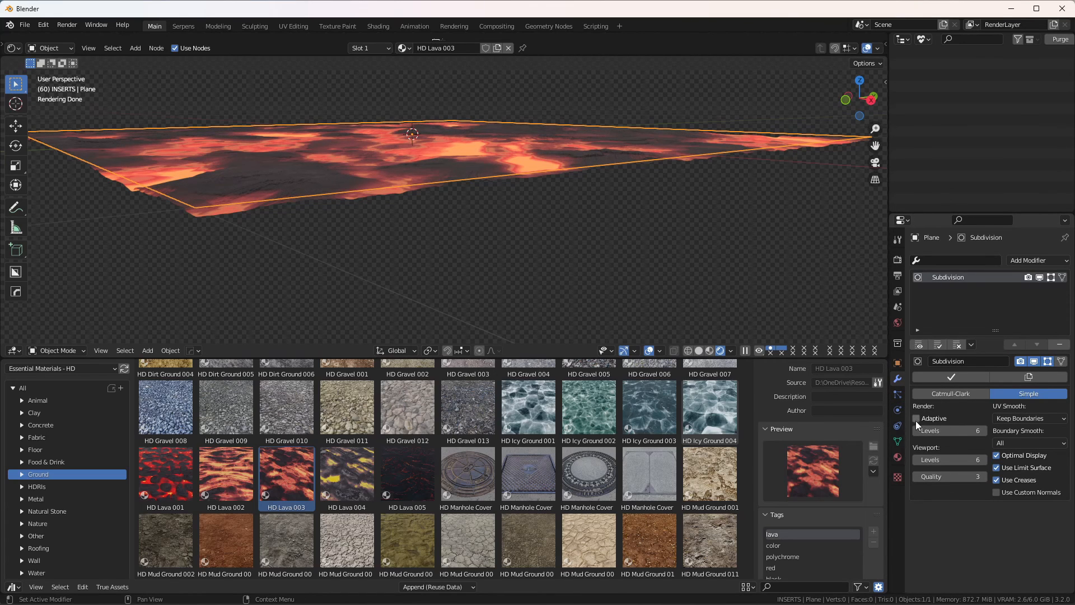
scroll(489, 188, "up", 1)
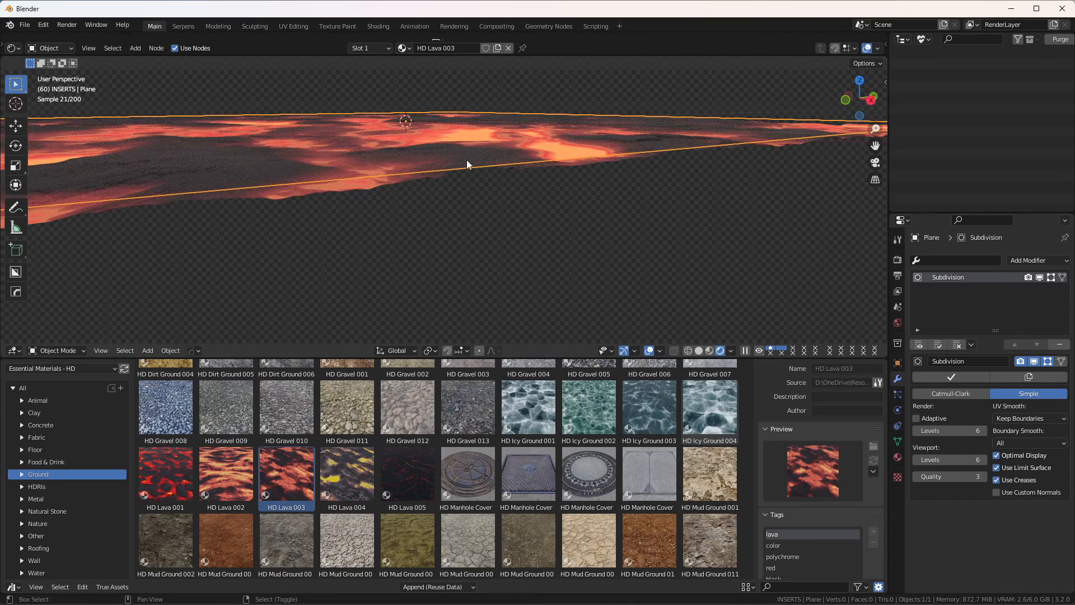
middle_click_drag(466, 159, 469, 188, "shift")
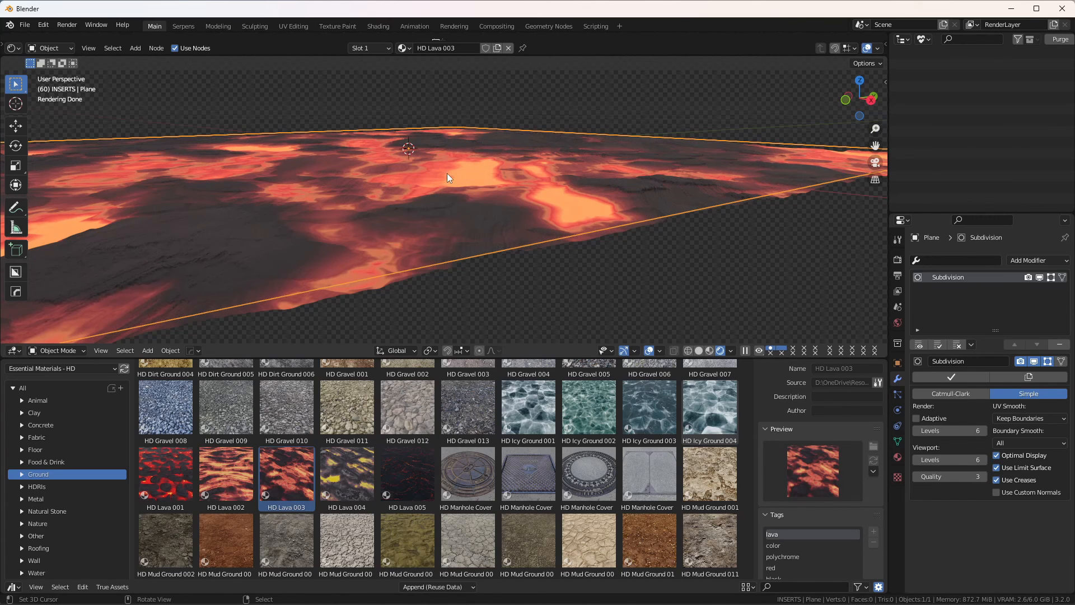
middle_click_drag(447, 178, 421, 194)
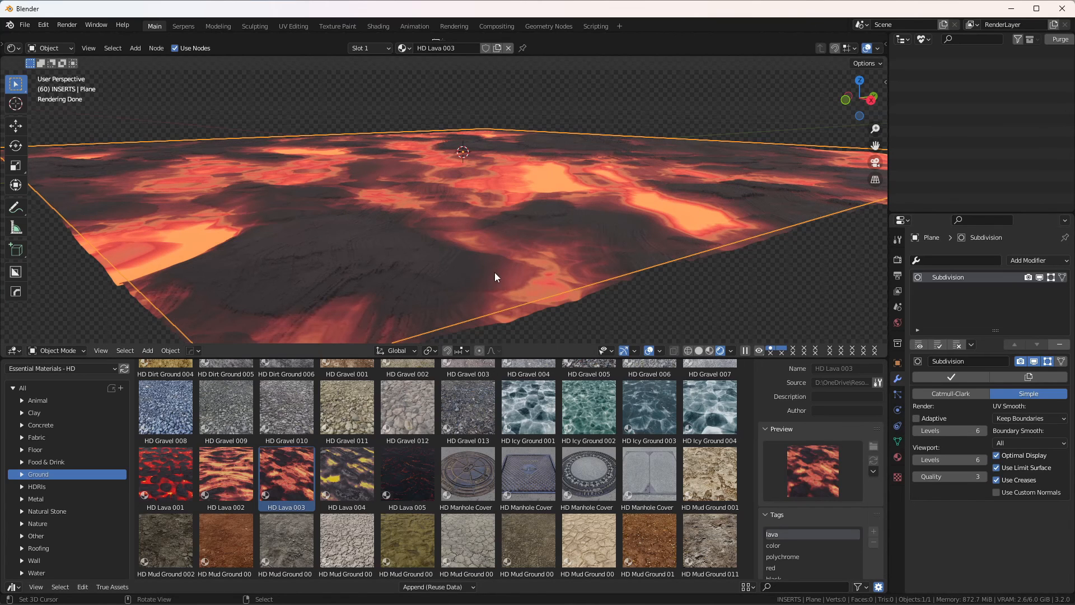
middle_click_drag(495, 272, 479, 263, "shift")
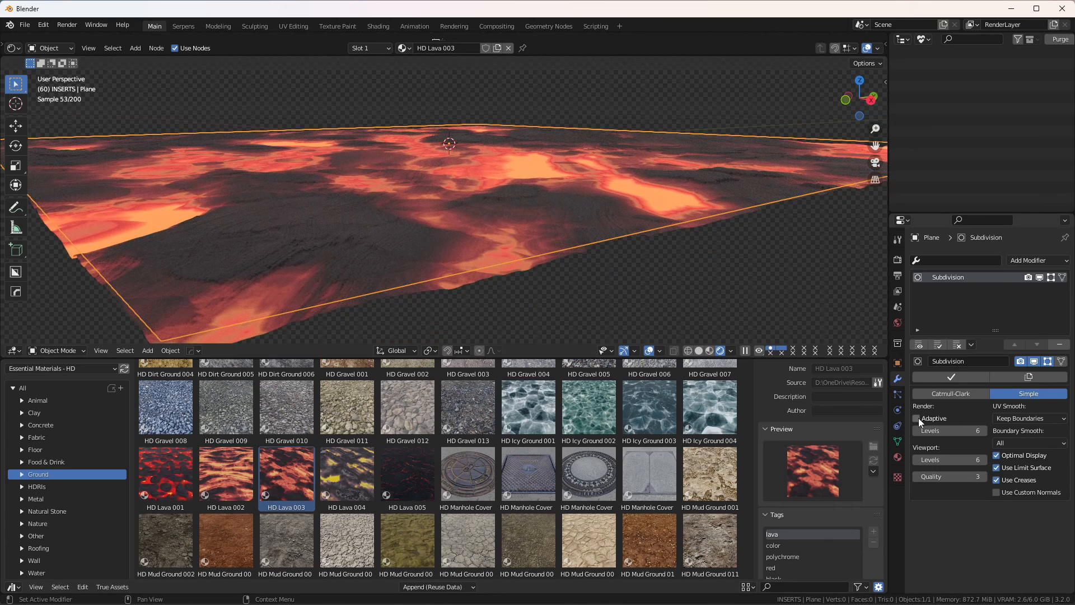
left_click(917, 419)
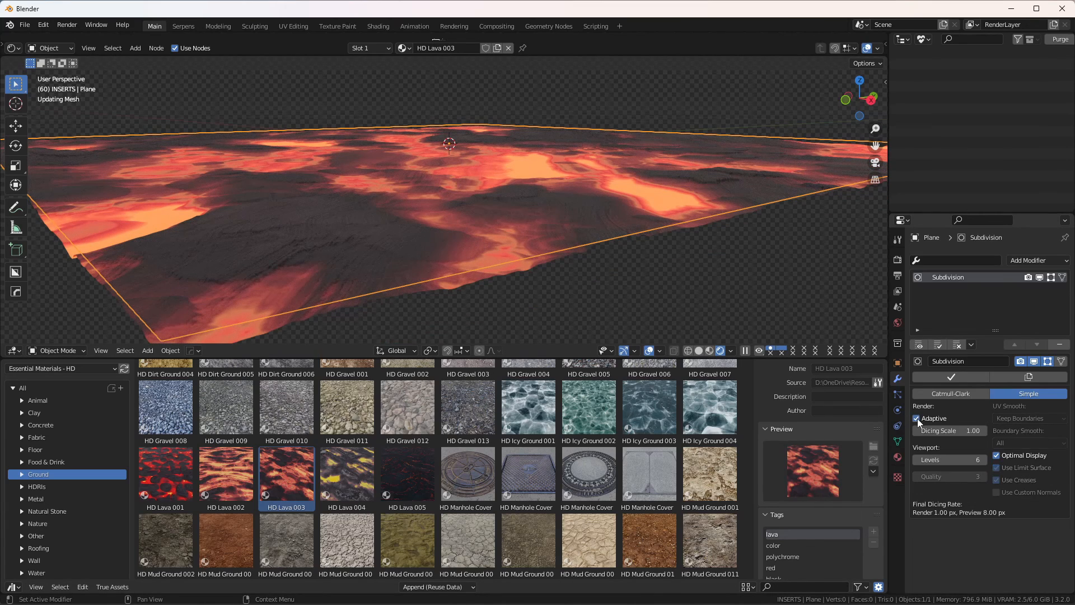
Step: Refresh the adaptive subdivision from a farther view by entering Edit Mode and returning to Object Mode
scroll(464, 242, "down", 8)
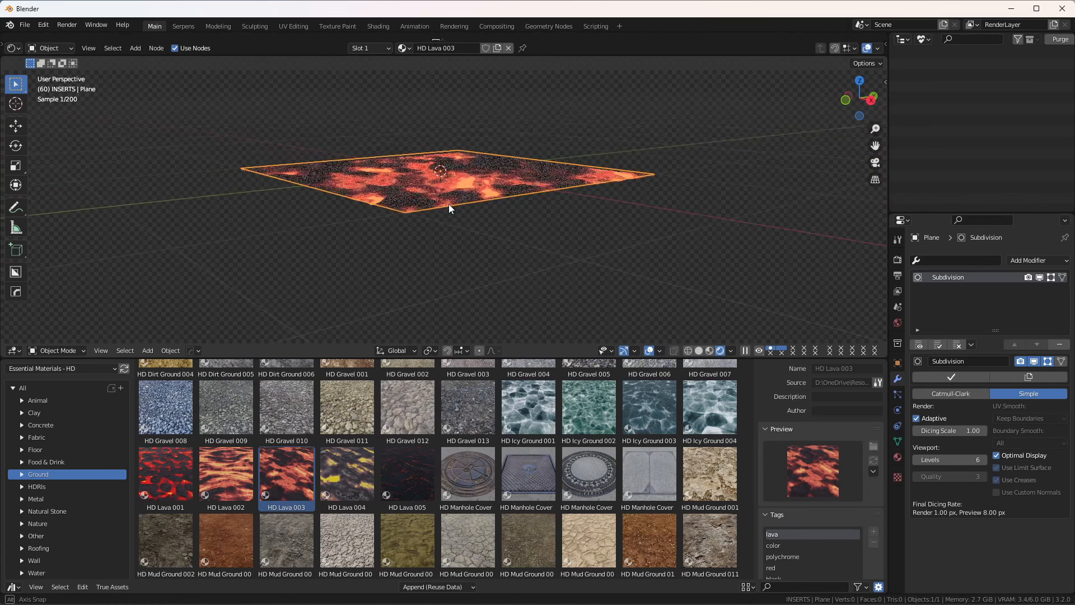
key("ctrl+Tab")
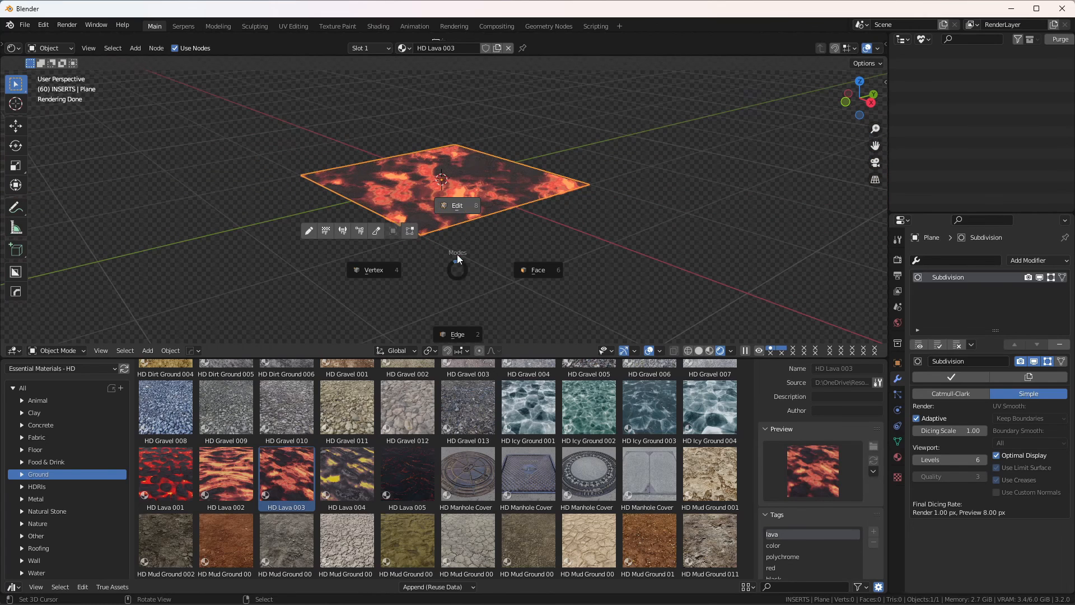
left_click(458, 206)
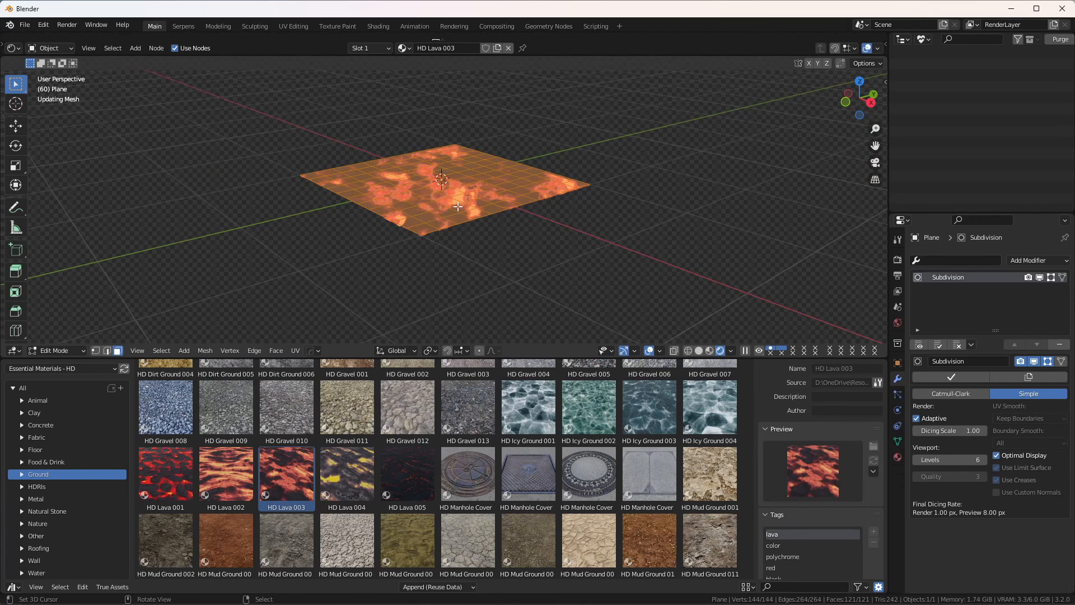
key("ctrl+Tab")
left_click(450, 145)
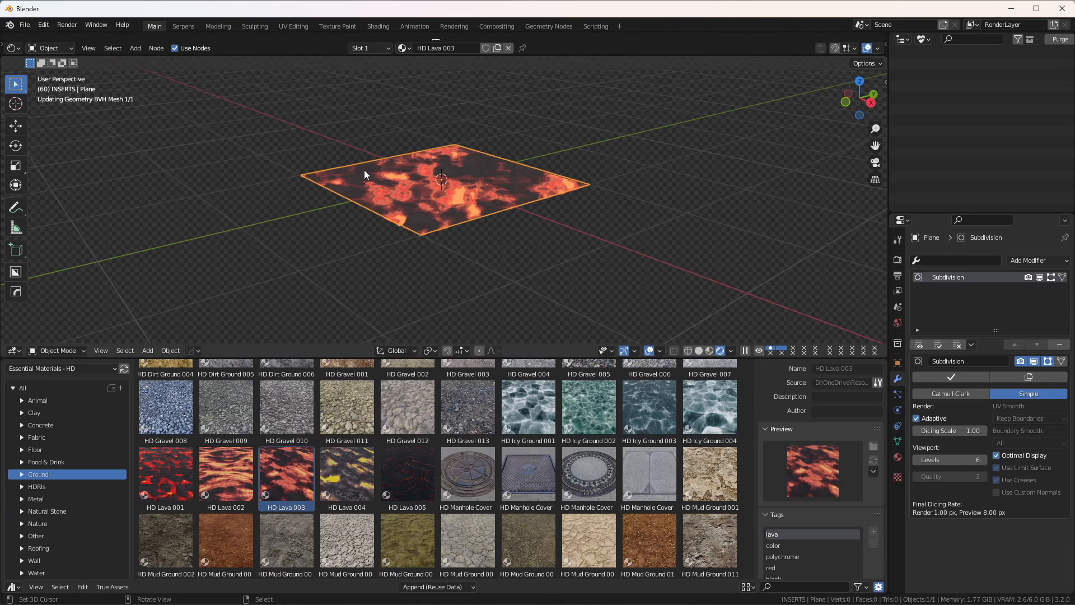
Step: Recalculate the adaptive dicing for a close-up view of the lava by switching to Edit Mode and back to Object Mode
scroll(385, 204, "up", 8)
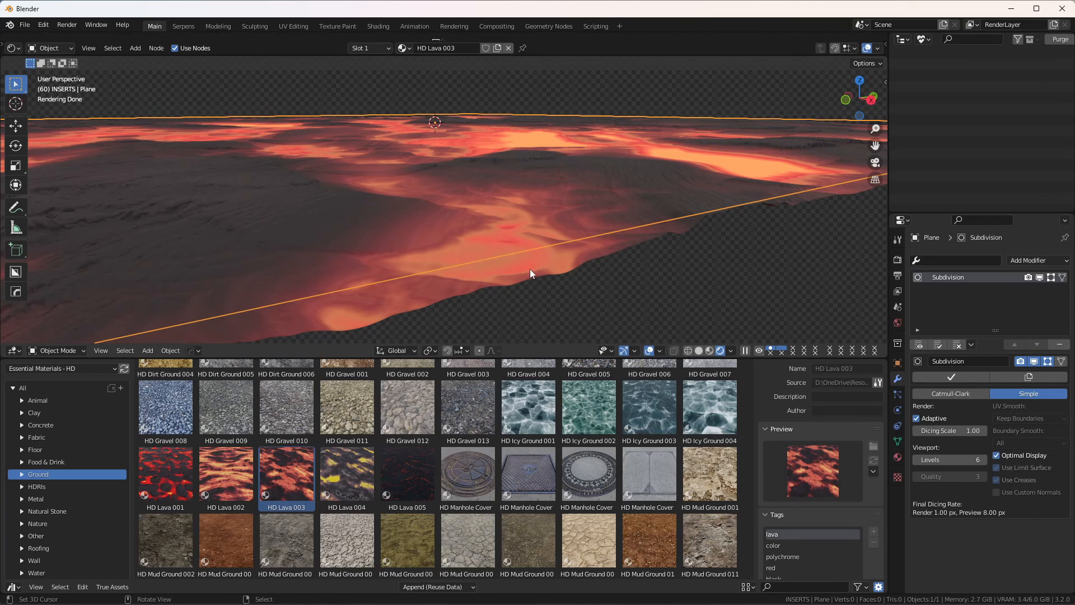
key("Tab")
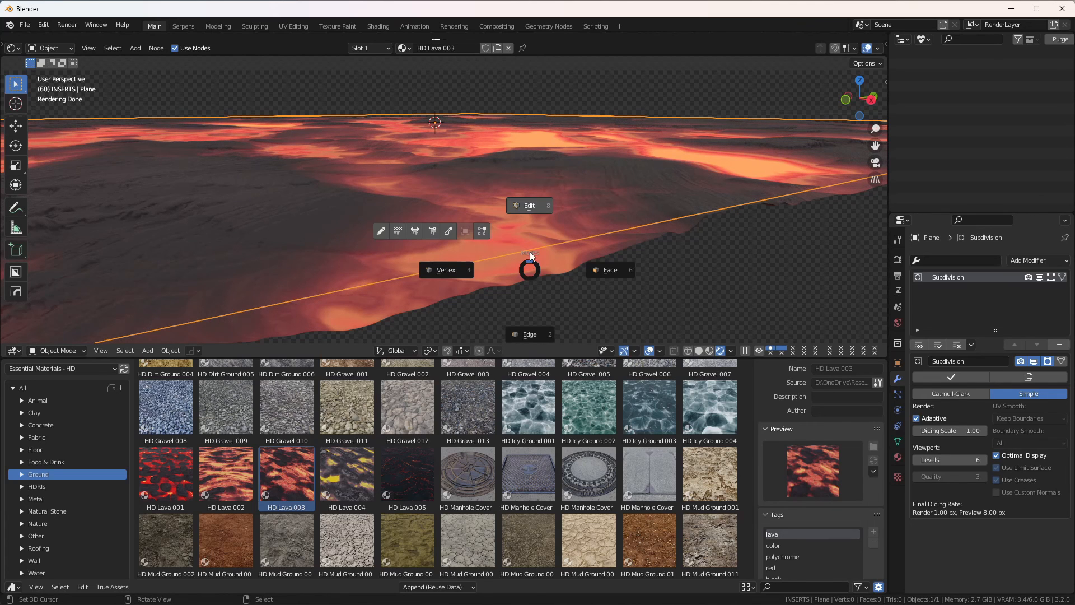
left_click(531, 204)
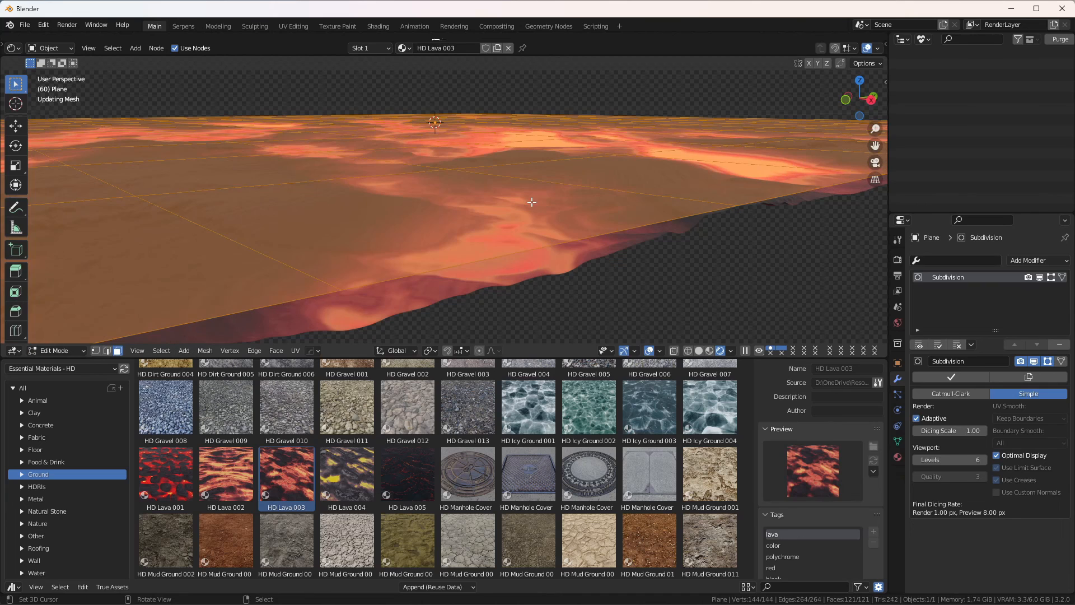
key("ctrl+Tab")
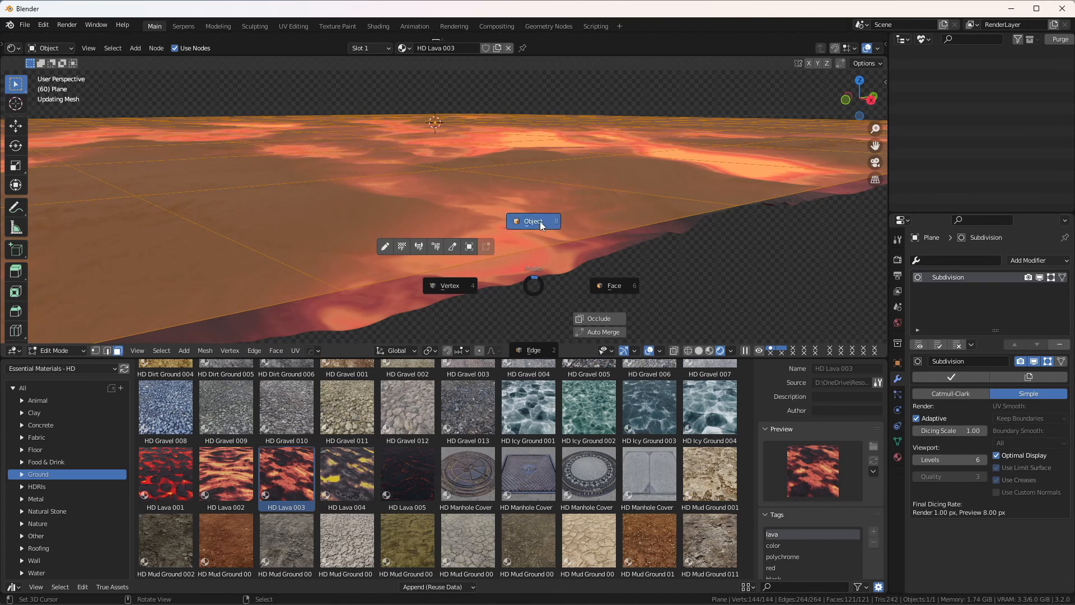
left_click(540, 220)
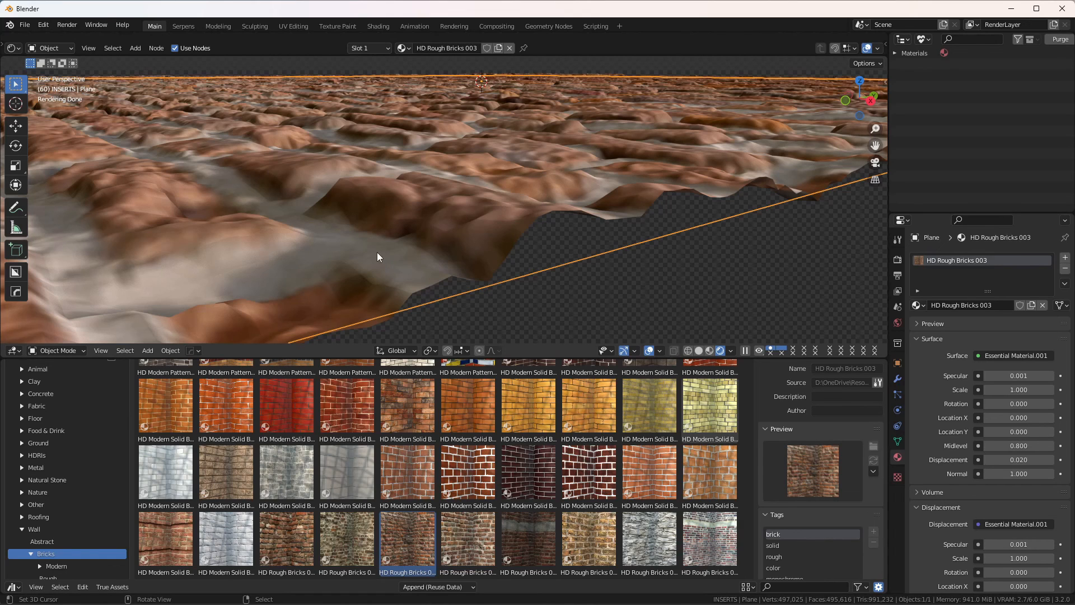
Step: Shade the brick plane smooth and set the HD Rough Bricks 003 material's Displacement to 0.01
left_click(168, 351)
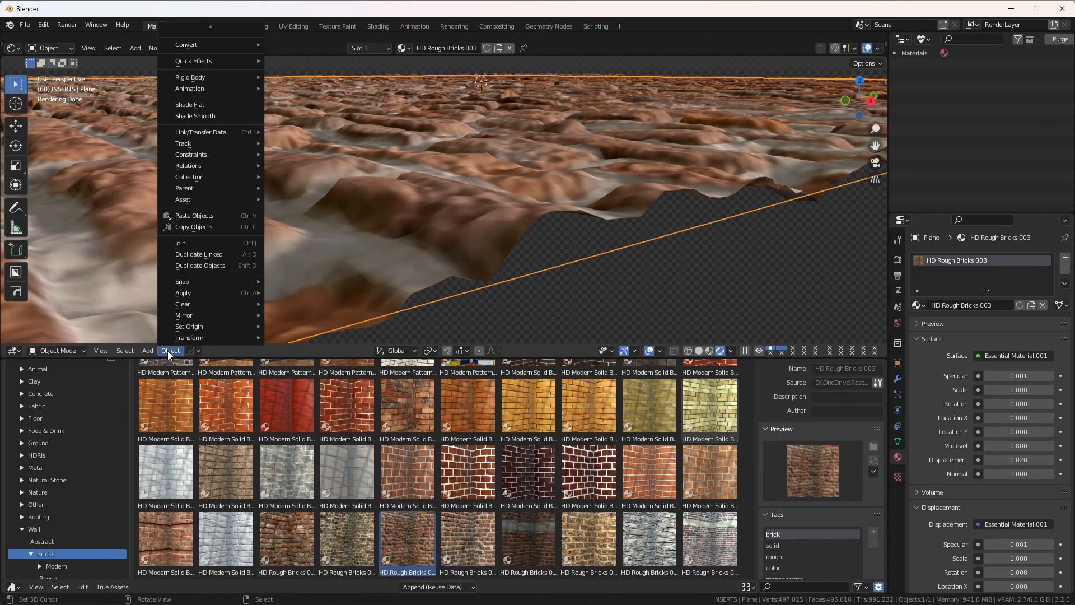
left_click(193, 116)
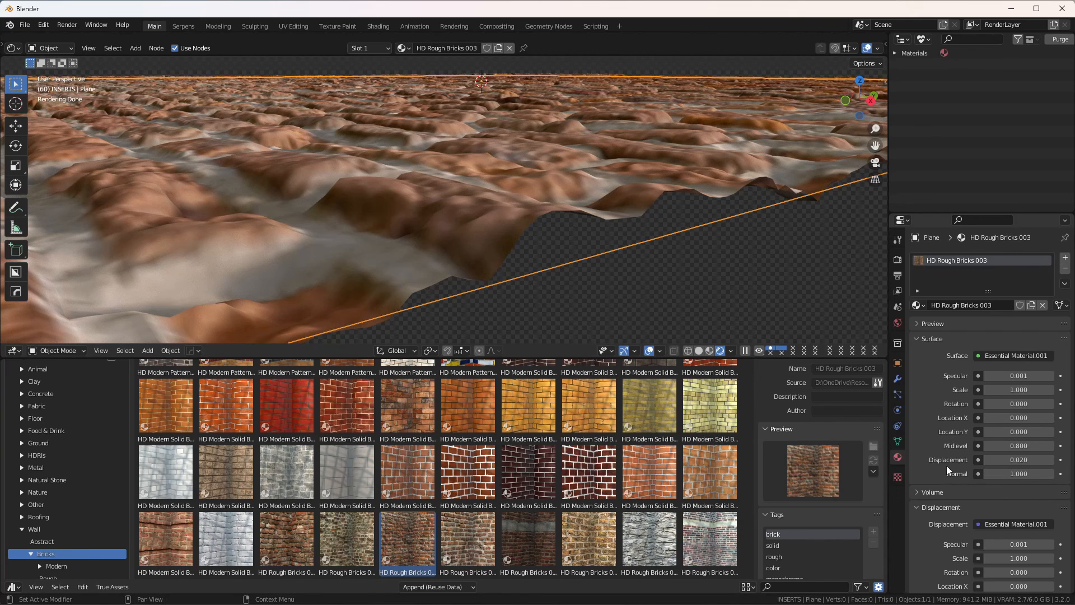
left_click(1018, 460)
type(".01")
key("Return")
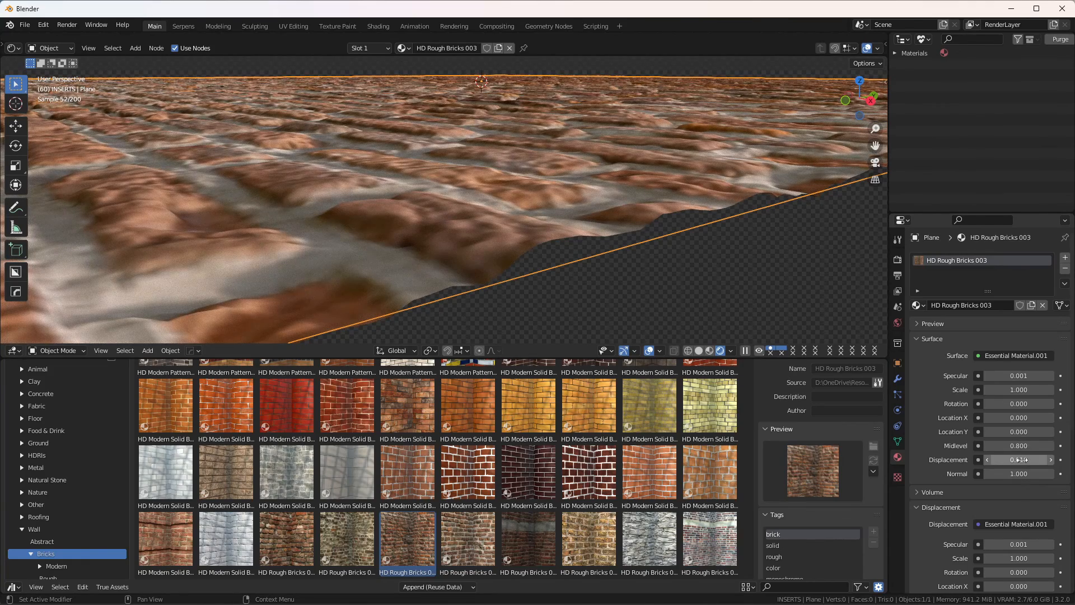
Step: Set the brick material's Displacement to 0.005 and check the relief from a different distance
left_click(1022, 460)
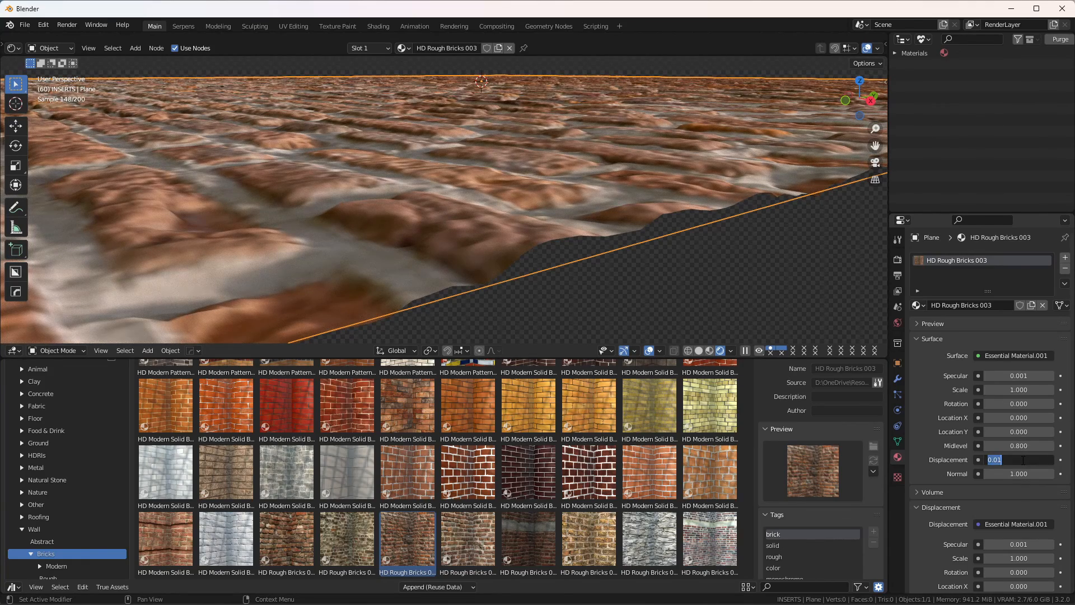
type(".005")
key("Return")
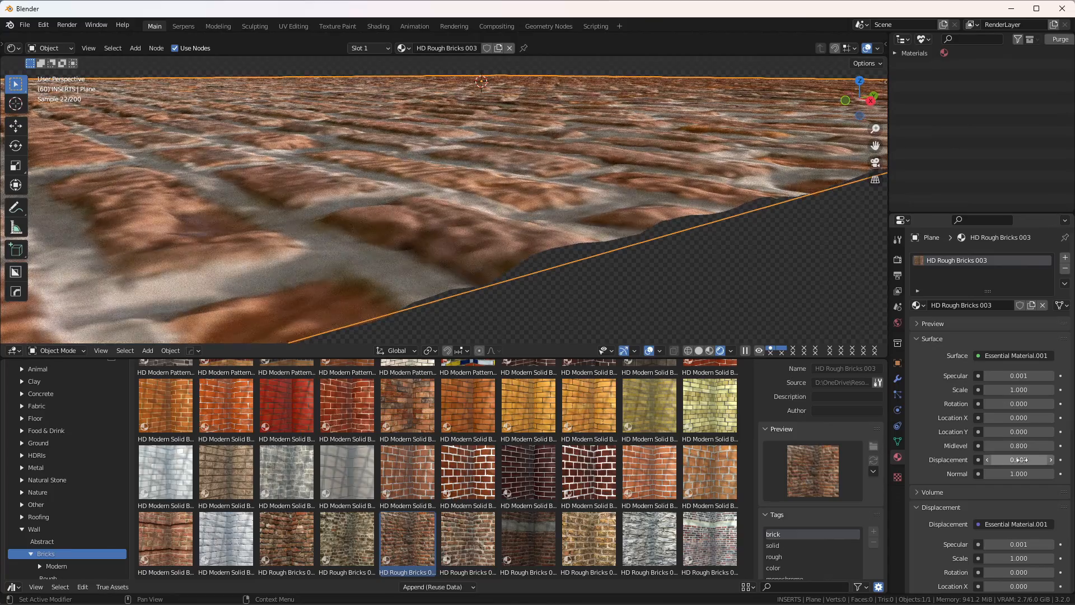
scroll(283, 257, "down", 9)
mouse_move(434, 179)
middle_mouse_down()
mouse_move(435, 215)
mouse_move(442, 195)
middle_mouse_up()
scroll(436, 215, "up", 5)
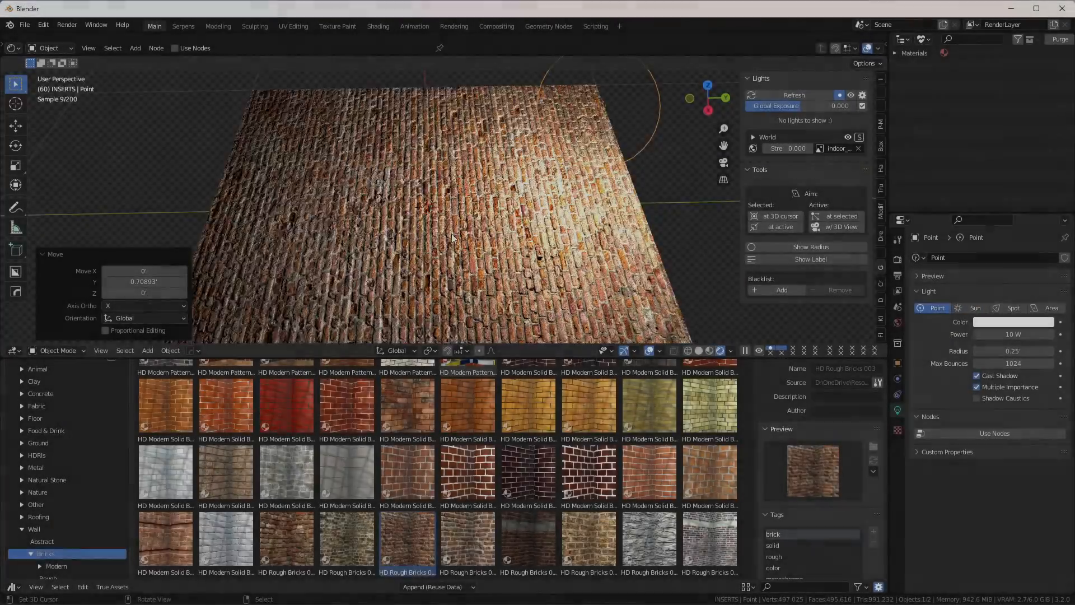
Step: Lower the point light about 0.33 ft along Z and check the shadows across the brick surface
middle_click_drag(453, 238, 474, 184)
key("g")
key("z")
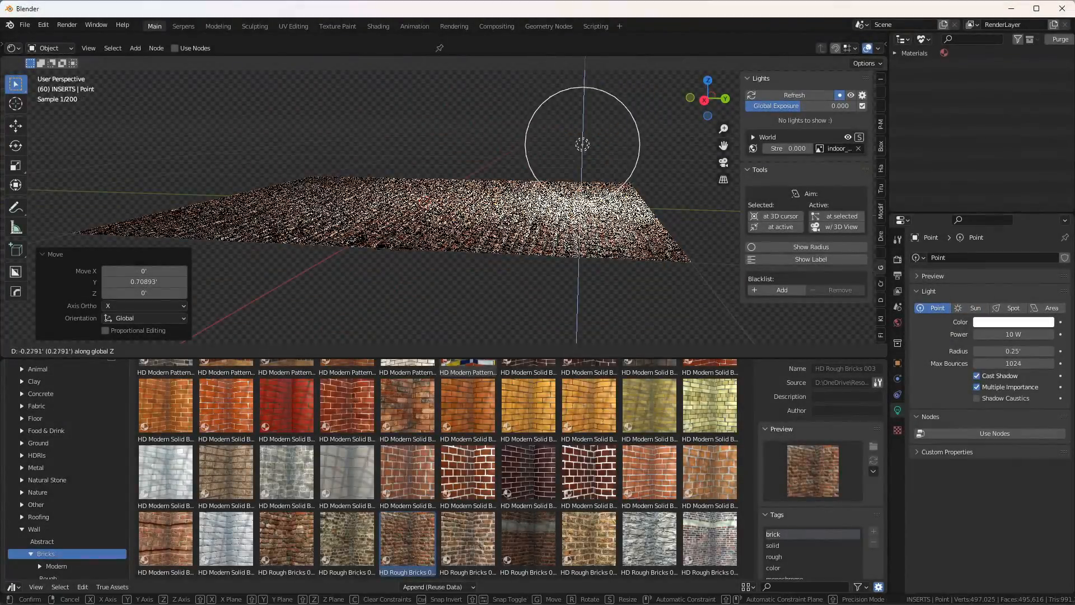
left_click(448, 215)
middle_click_drag(422, 215, 479, 199)
scroll(457, 212, "up", 4)
scroll(365, 262, "down", 3)
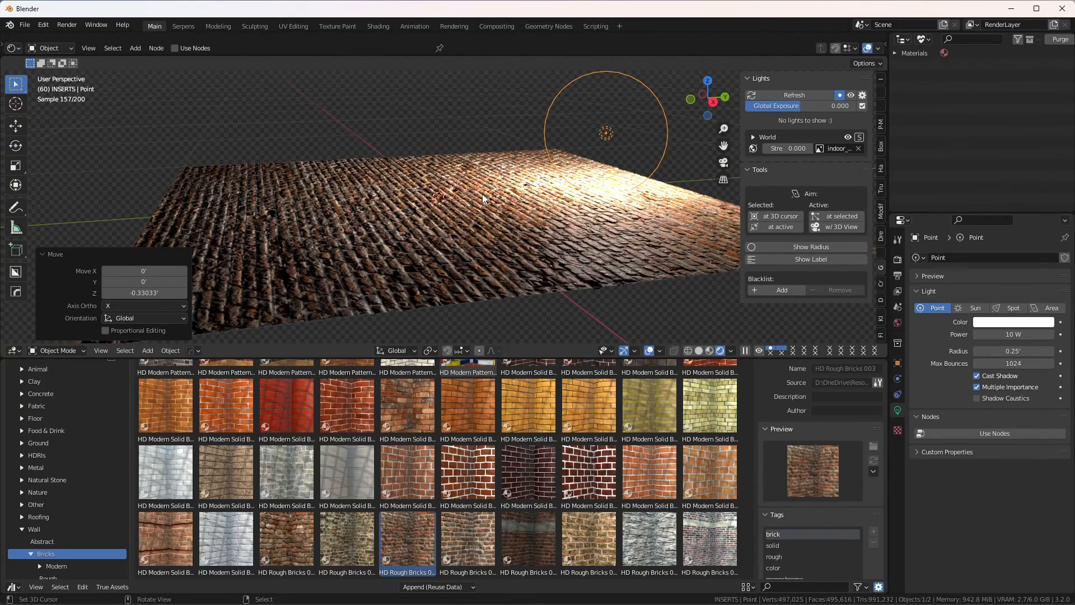
middle_click_drag(485, 198, 464, 220)
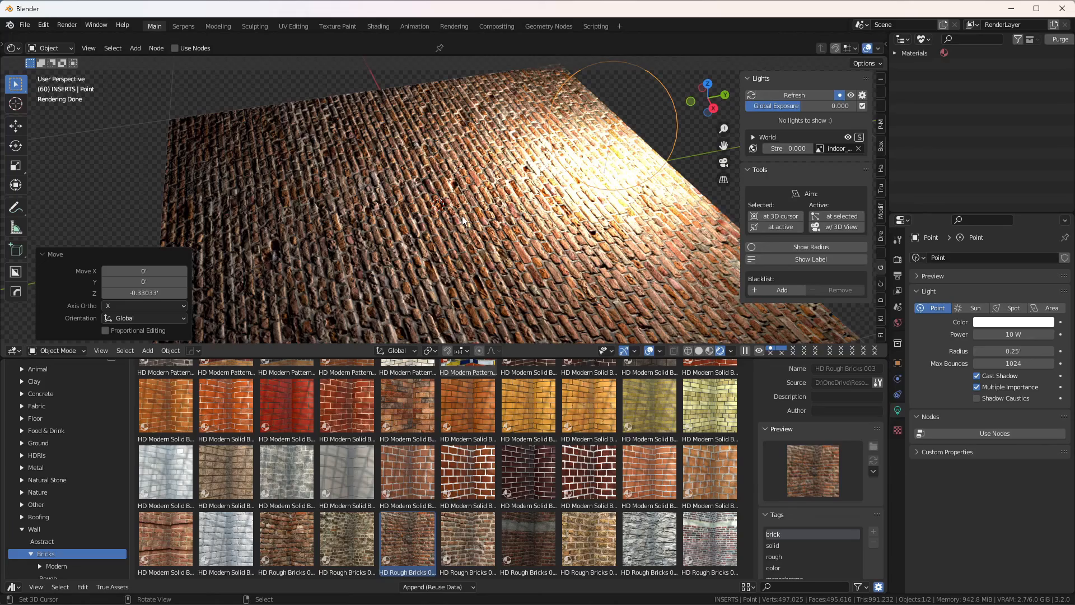
Step: Raise the point light about 0.25 ft along Z and view the lit bricks up close
key("g")
key("z")
left_click(471, 197)
scroll(471, 197, "up", 2)
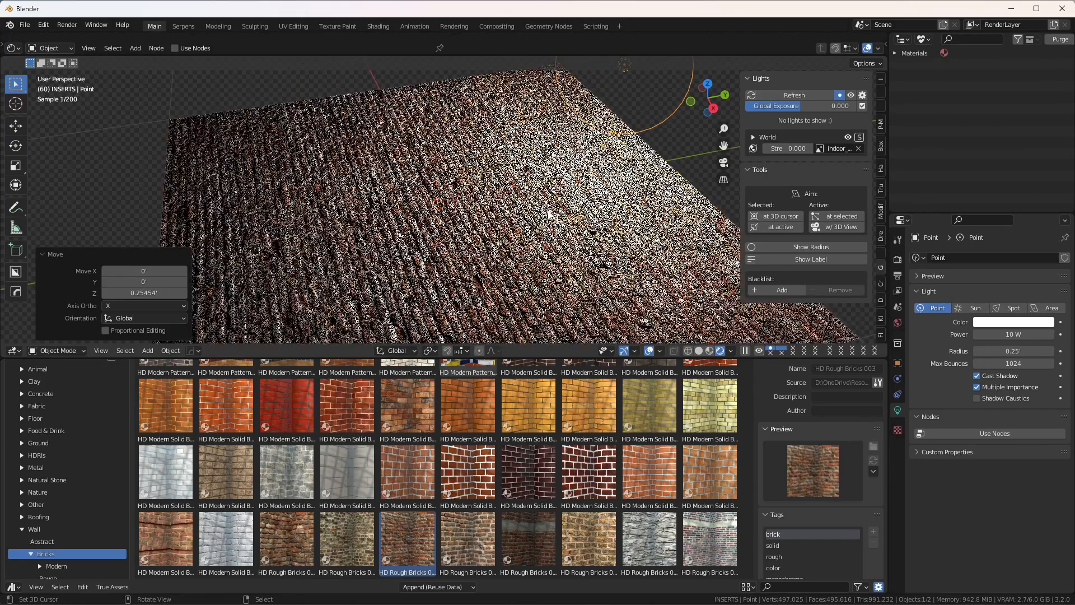
middle_click_drag(445, 255, 412, 205, "shift")
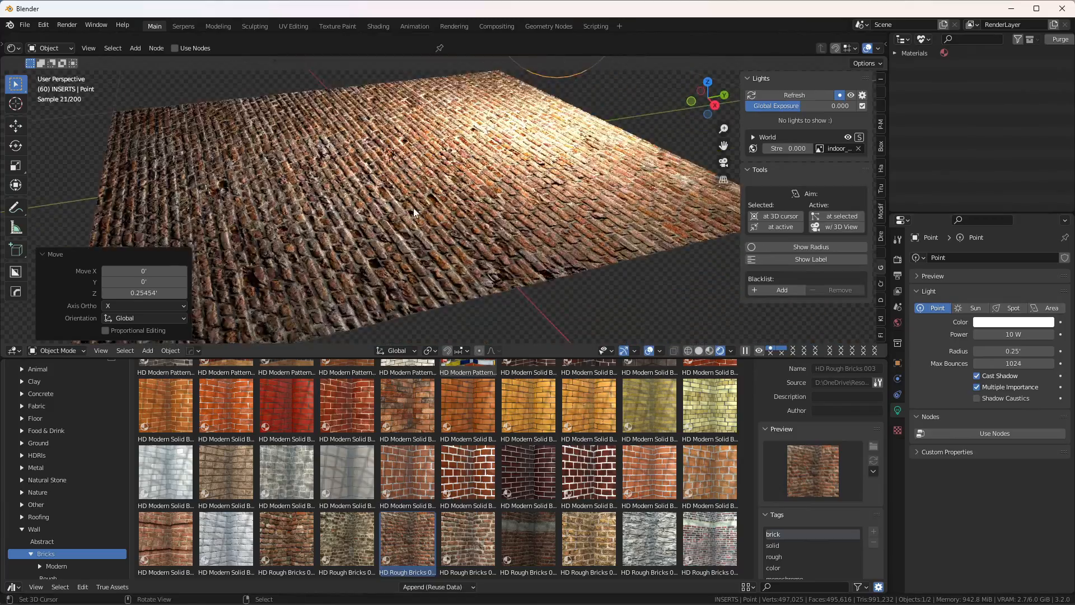
scroll(414, 205, "up", 2)
scroll(422, 206, "up", 1)
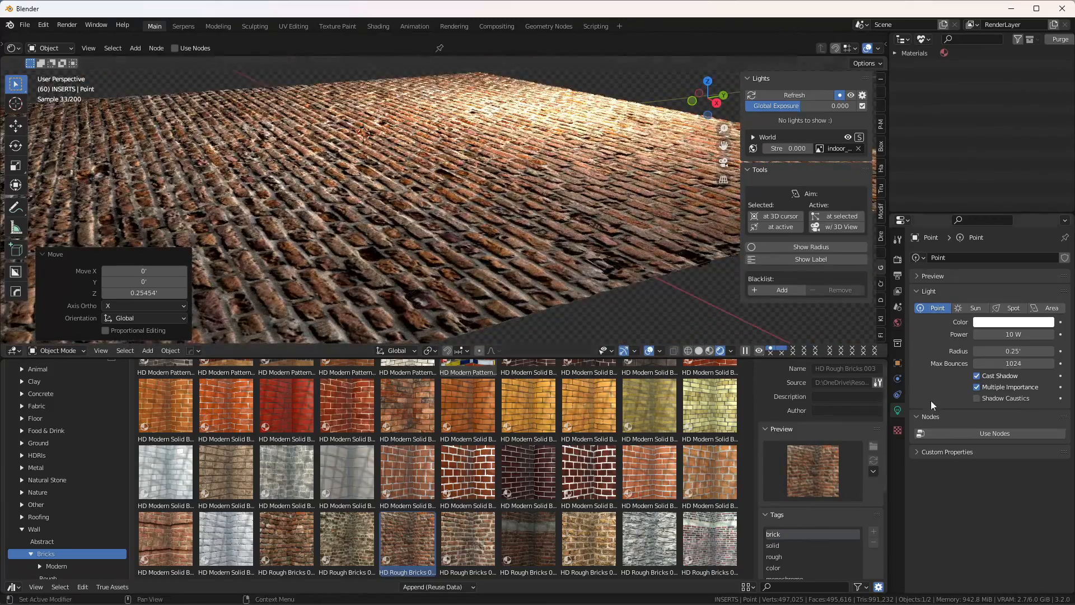
Step: Select the brick plane and set its material's Displacement to 0
left_click(570, 218)
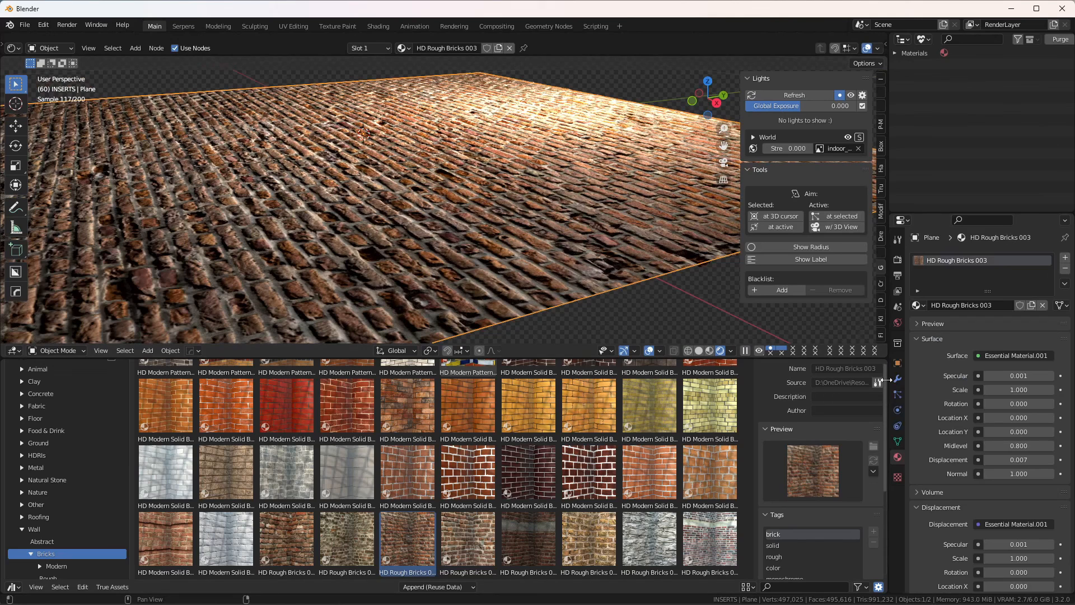
left_click(1018, 460)
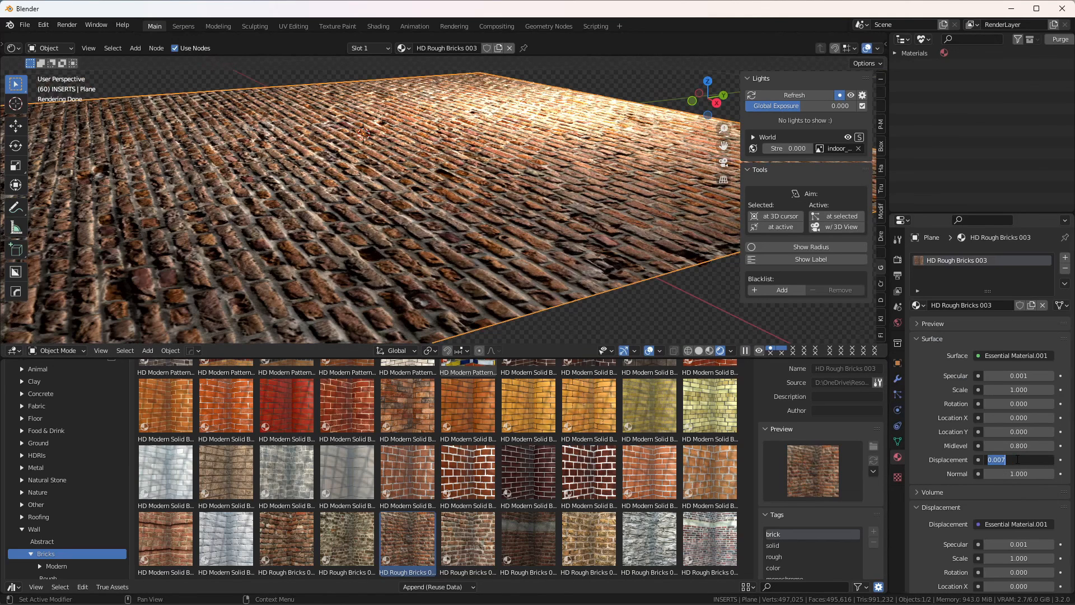
type("0")
key("Return")
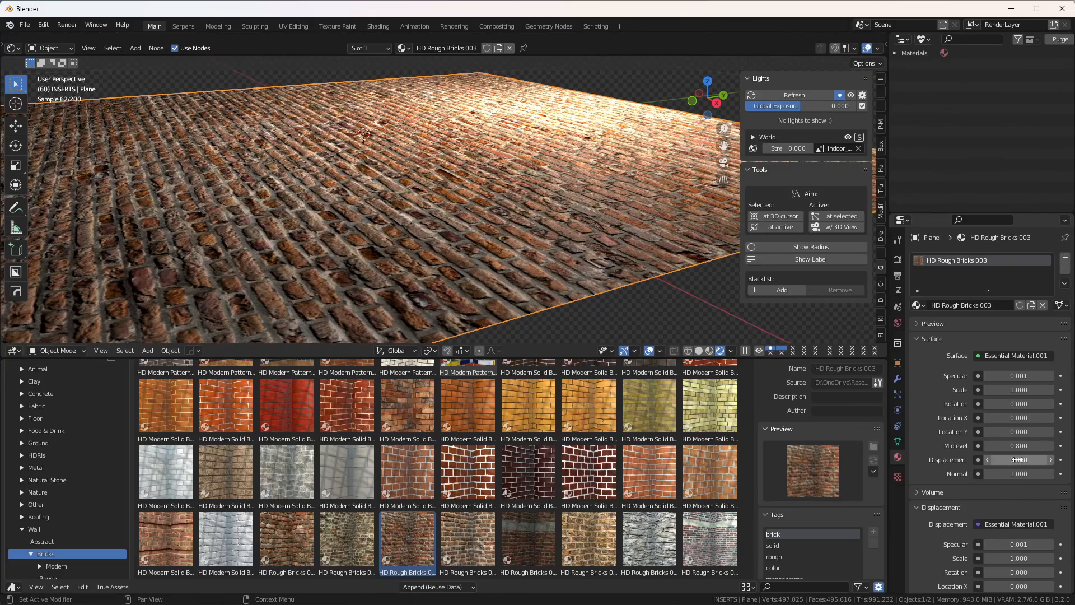
Step: Set the HD Rough Bricks 003 material's Normal to 2 and inspect the bricks from several angles
left_click(1021, 474)
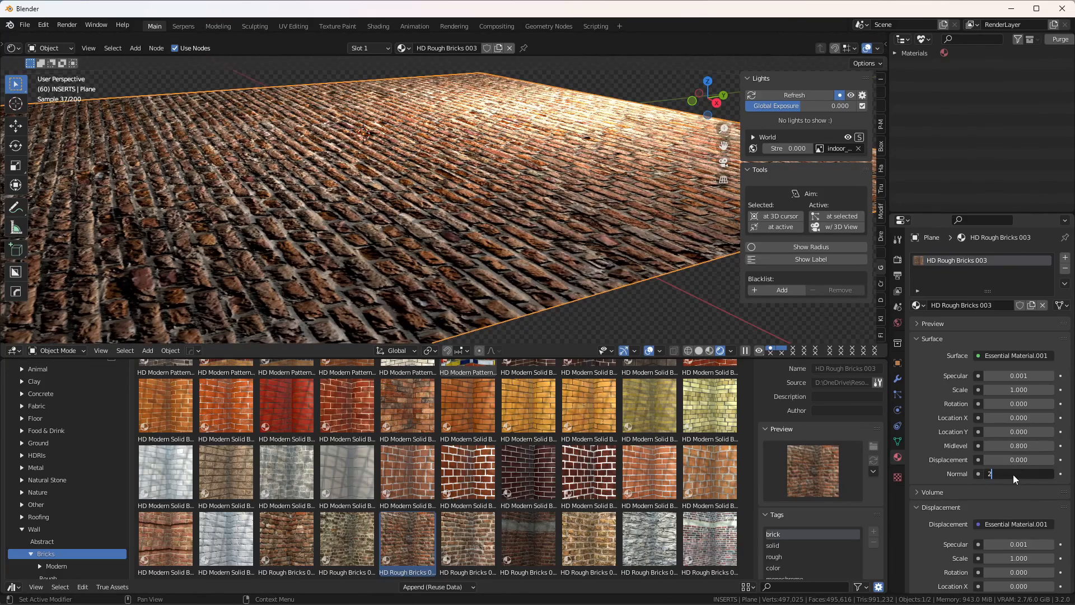
key("Return")
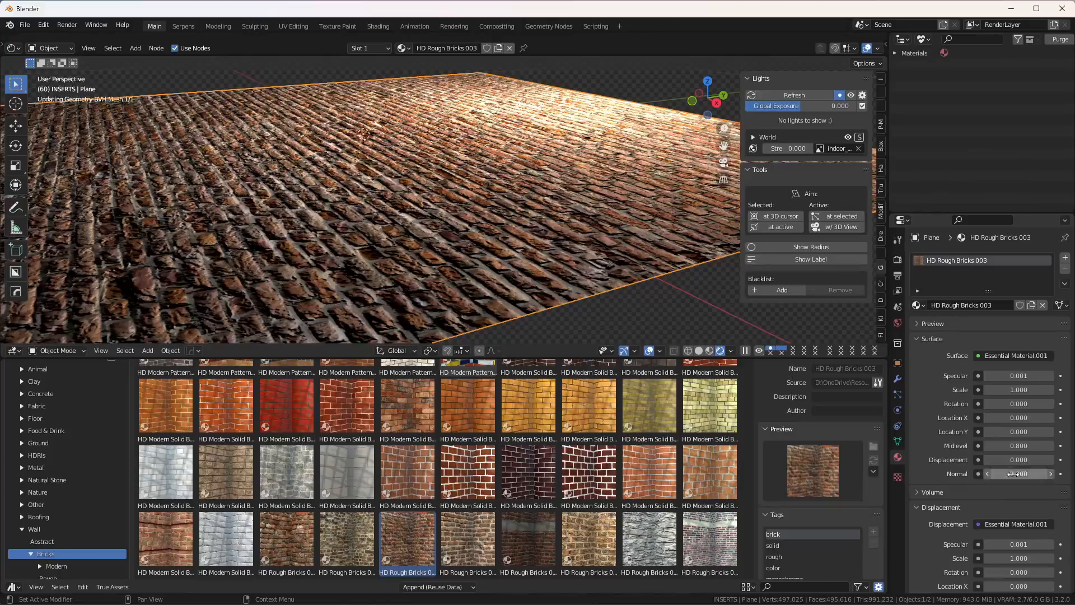
scroll(396, 245, "up", 5)
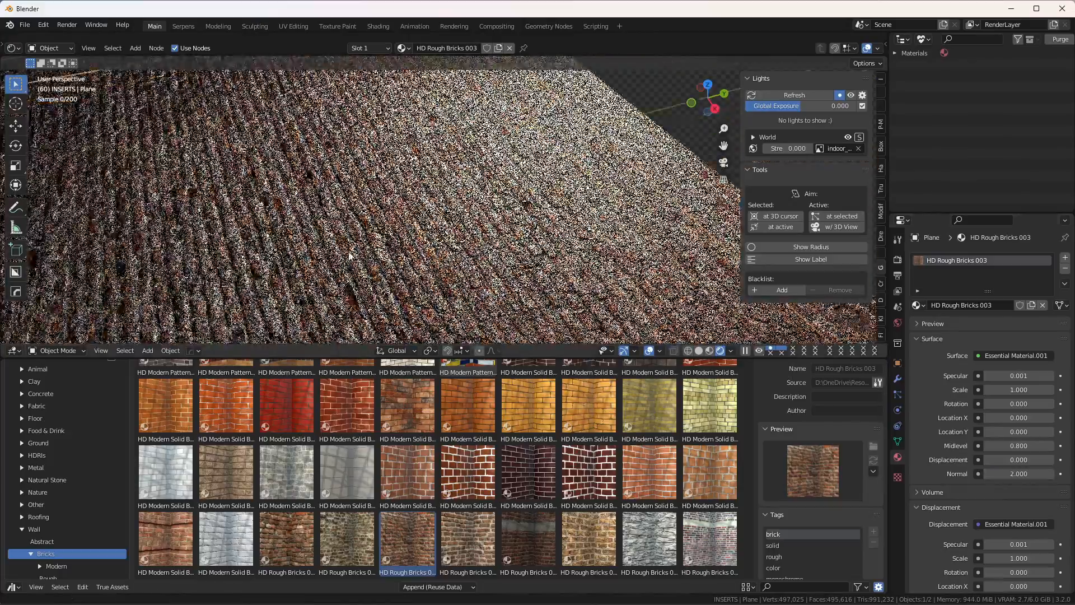
middle_click_drag(396, 244, 426, 131)
scroll(448, 225, "down", 3)
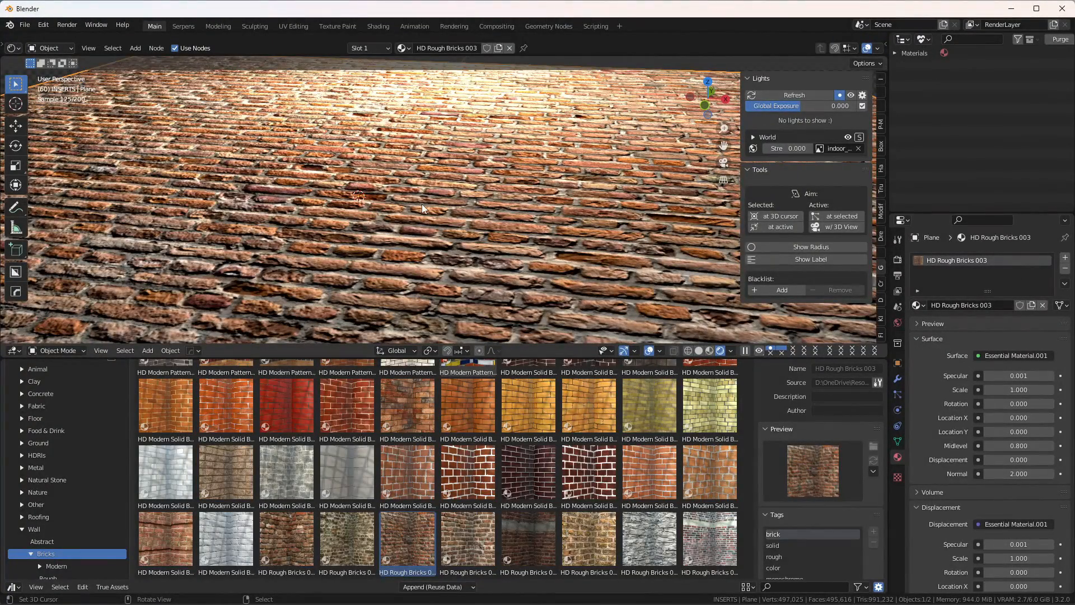
Step: Try a Displacement of 0.005 on the brick material in front view to compare the plane's edge profile
key("KP_1")
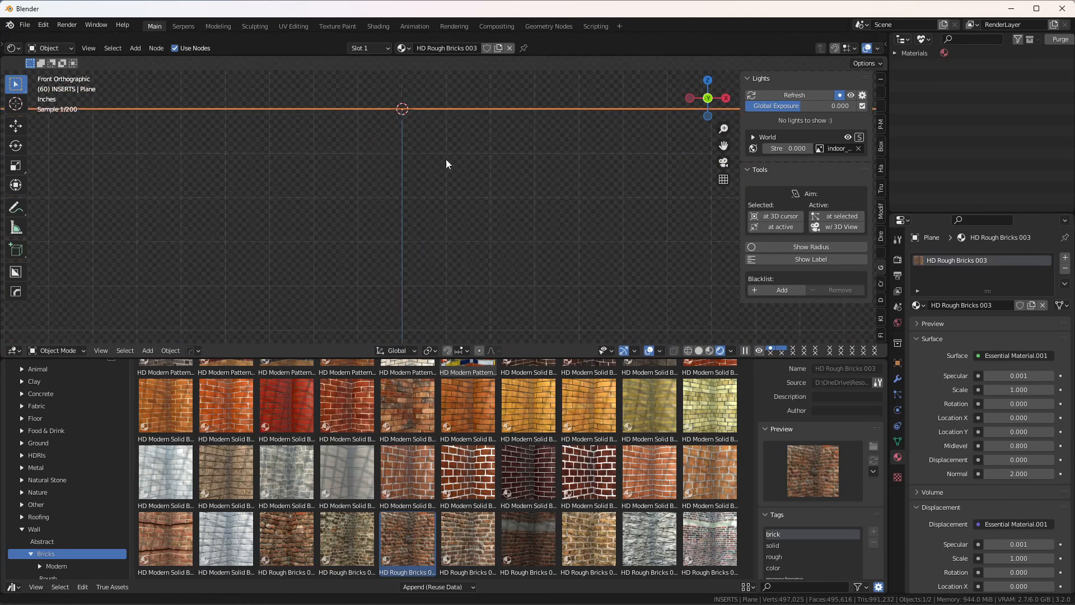
middle_click_drag(446, 159, 376, 190, "shift")
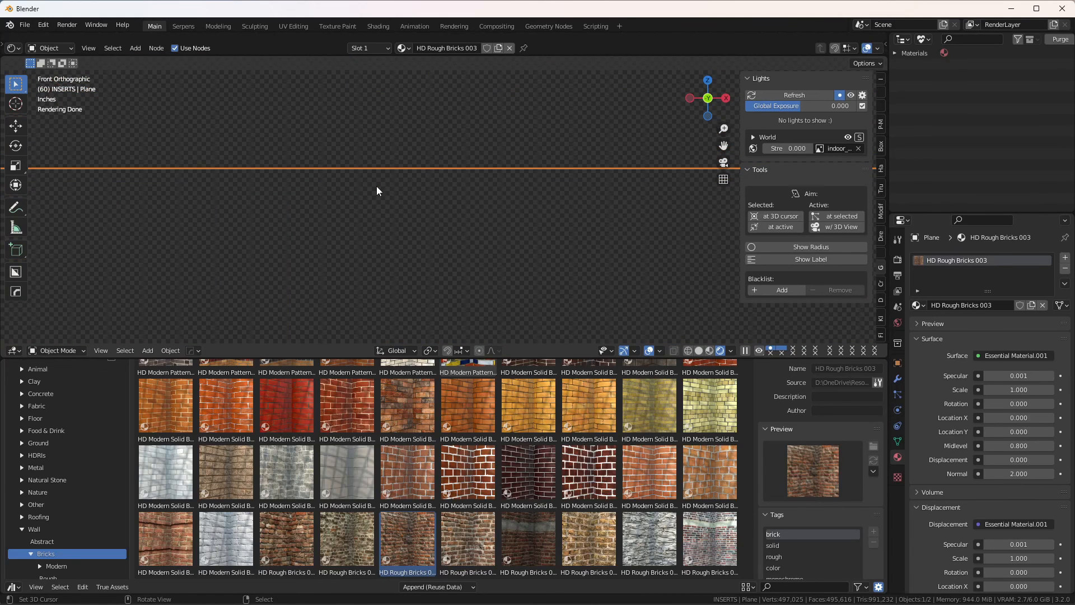
left_click(1014, 459)
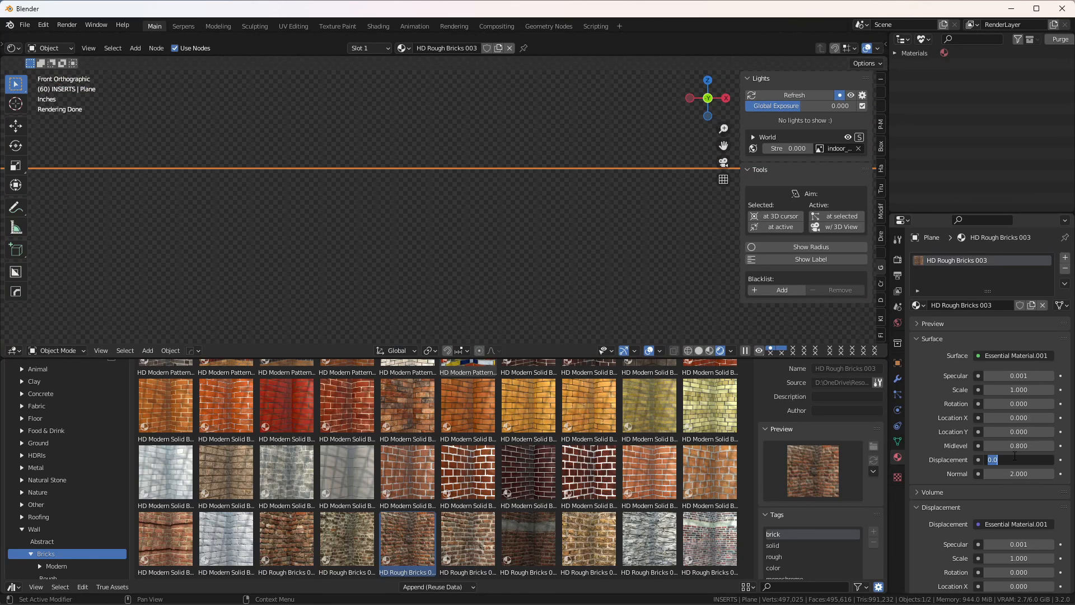
type(".005")
key("Return")
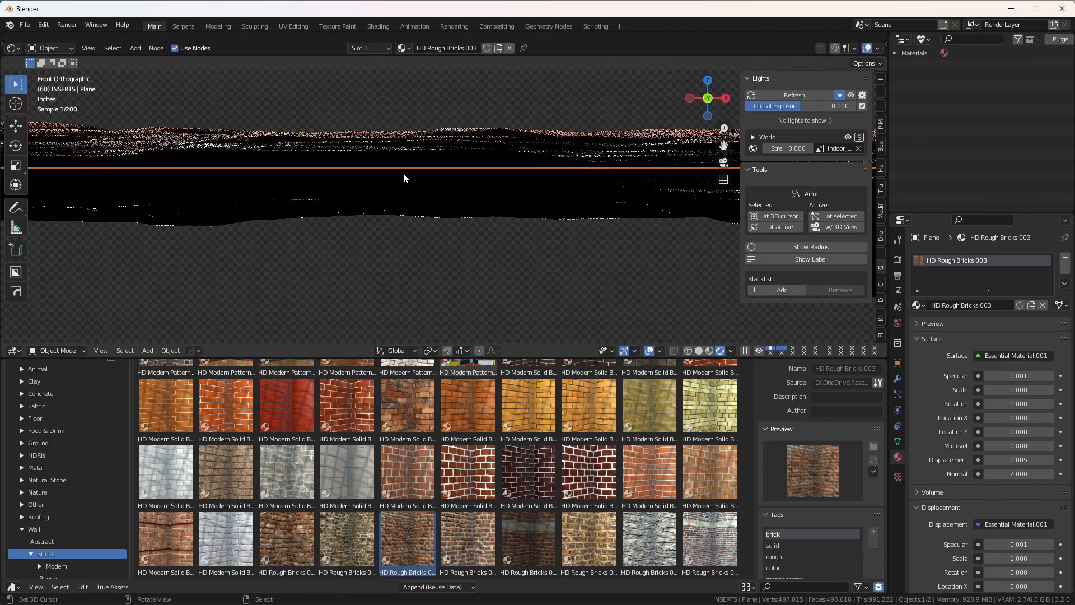
key("ctrl+z")
middle_click_drag(405, 179, 446, 234)
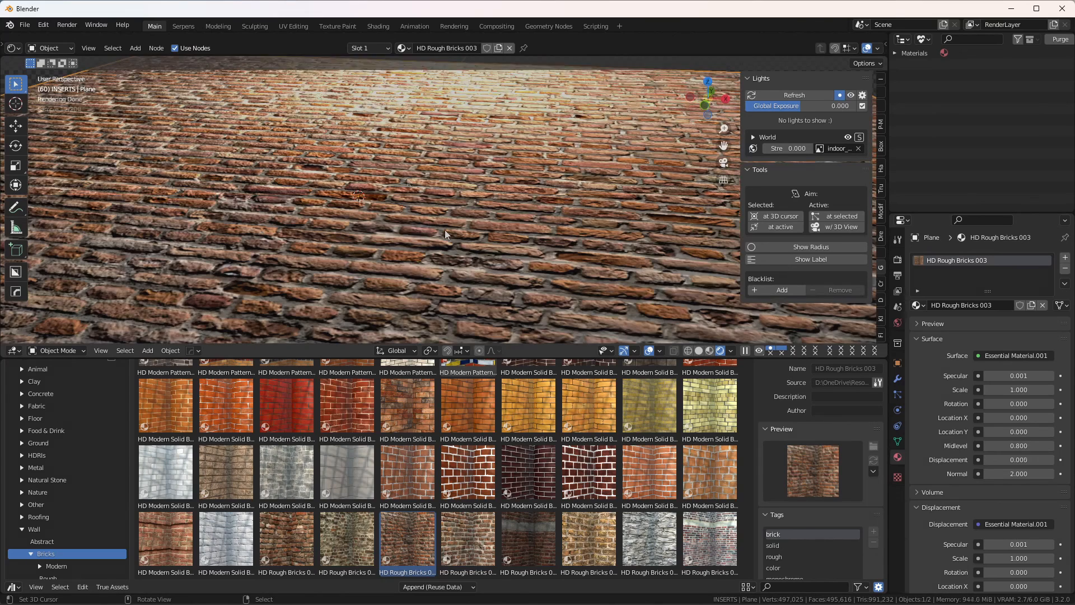